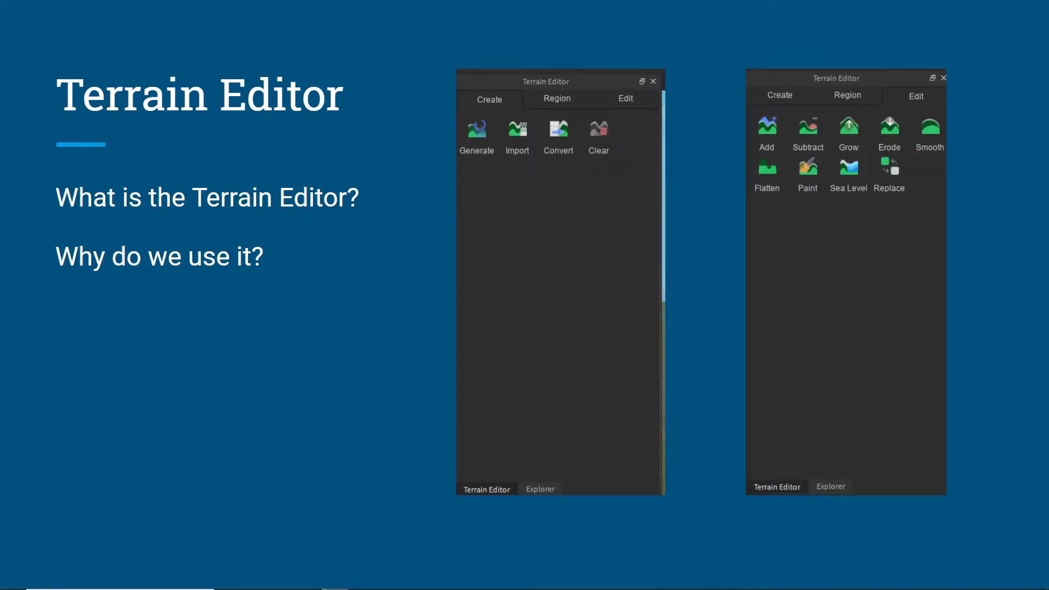
pyautogui.press('Right')
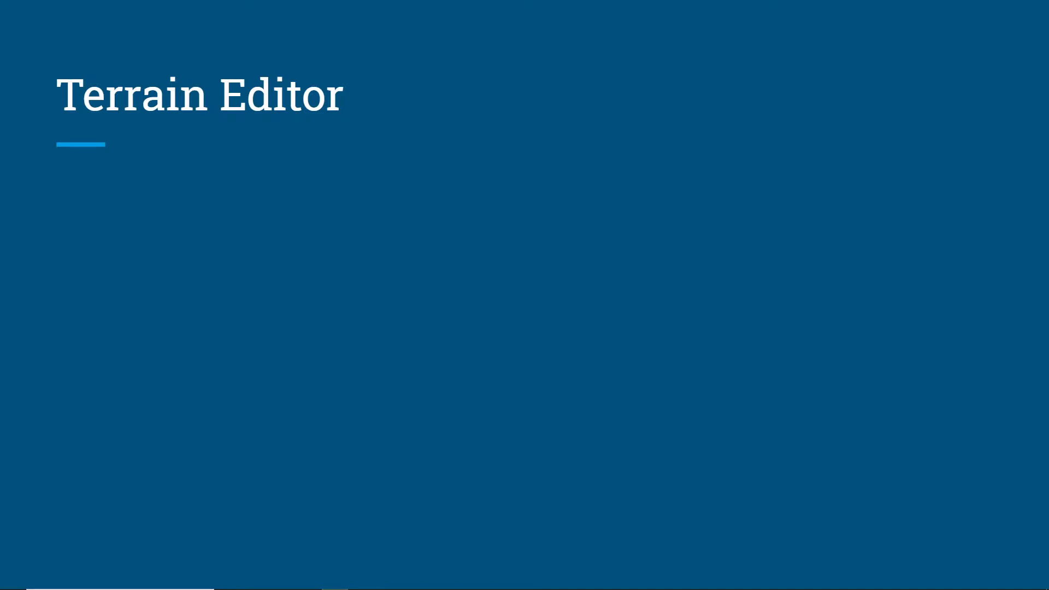
# Step: Switch to Roblox Studio and create a new place from the Flat Terrain template
pyautogui.press('super')
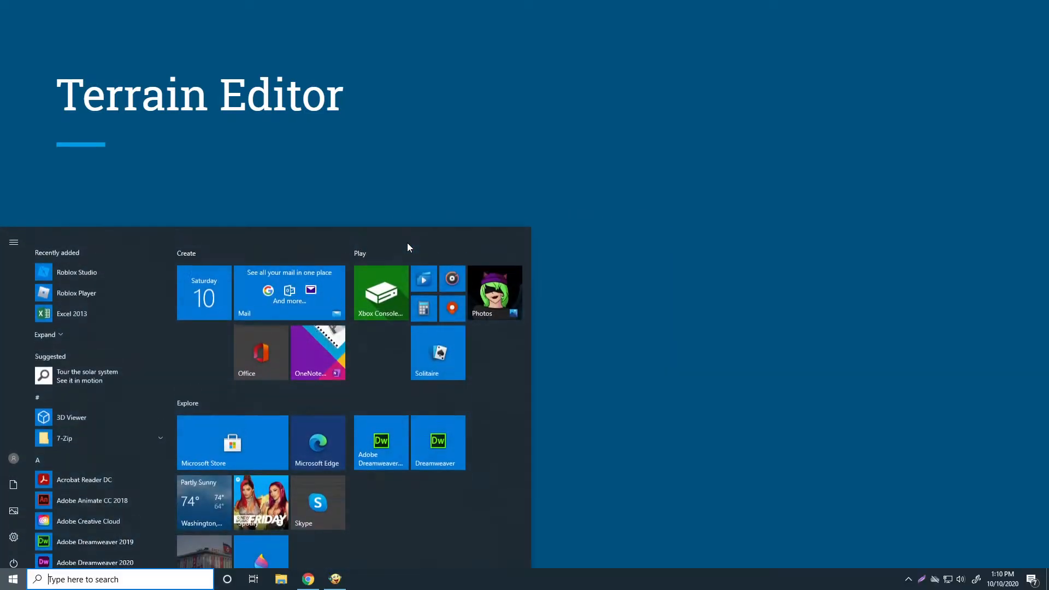
pyautogui.write('roblox')
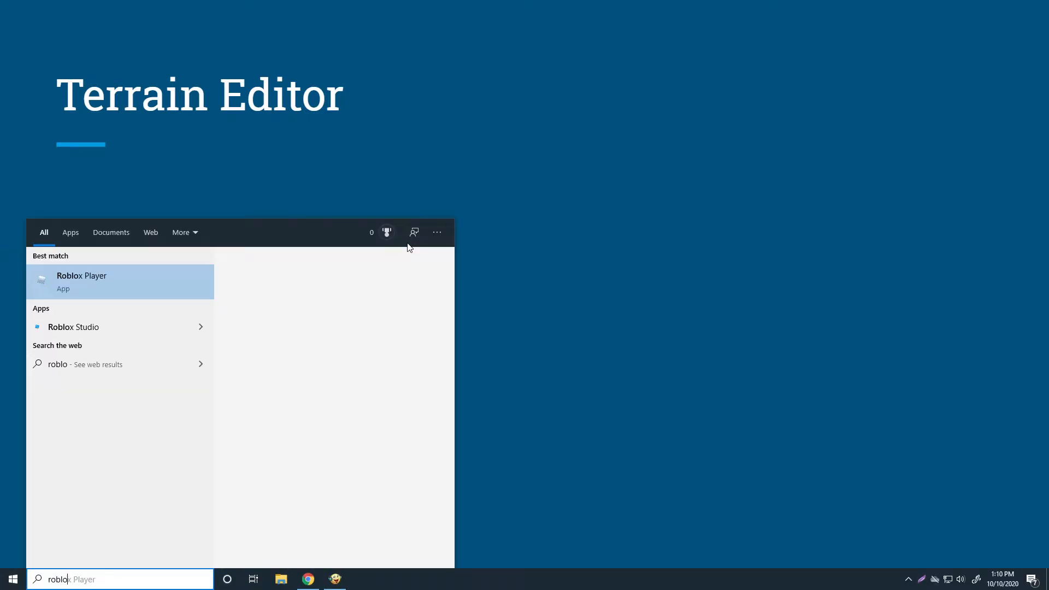
pyautogui.press('Down')
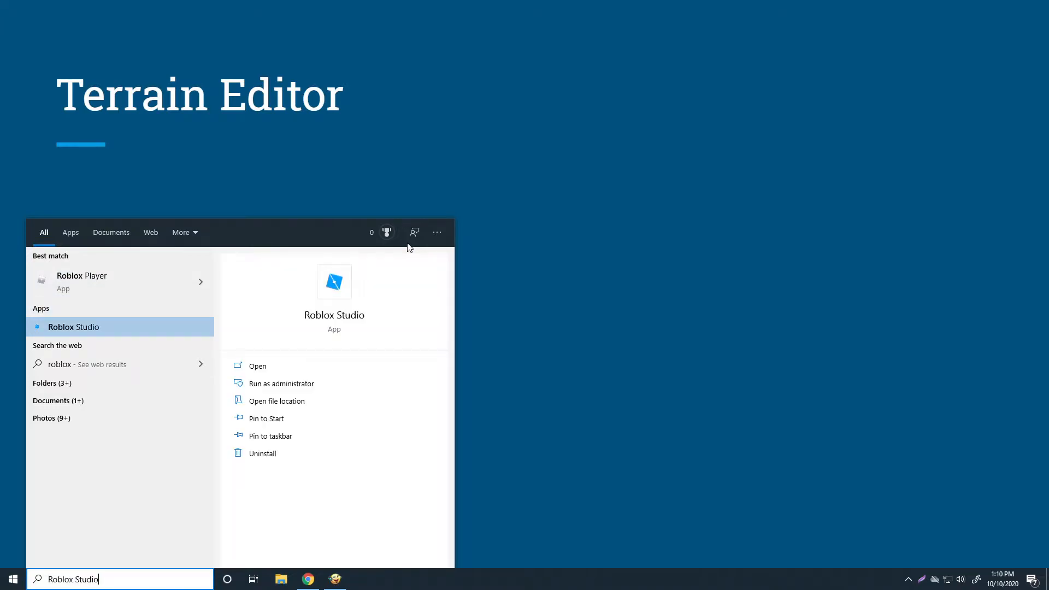
pyautogui.press('Return')
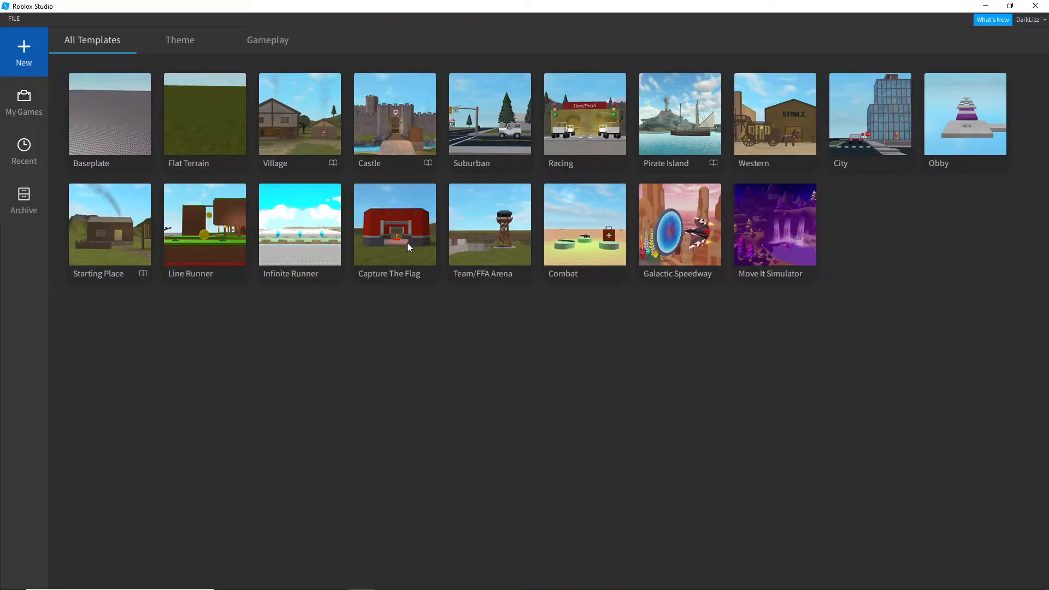
pyautogui.click(189, 138)
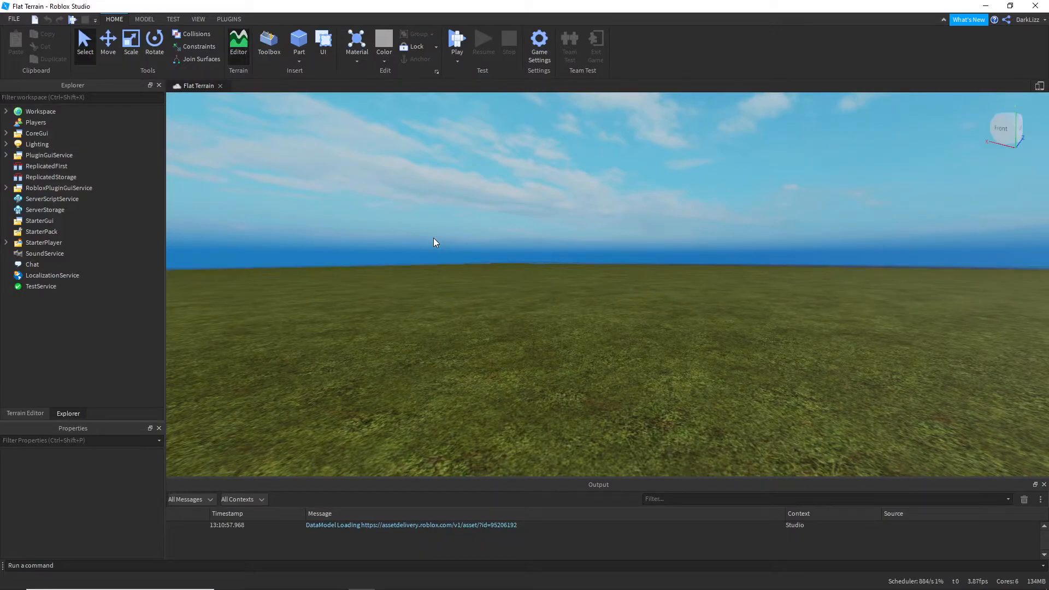
# Step: Close the Terrain Editor and reopen it
pyautogui.click(240, 56)
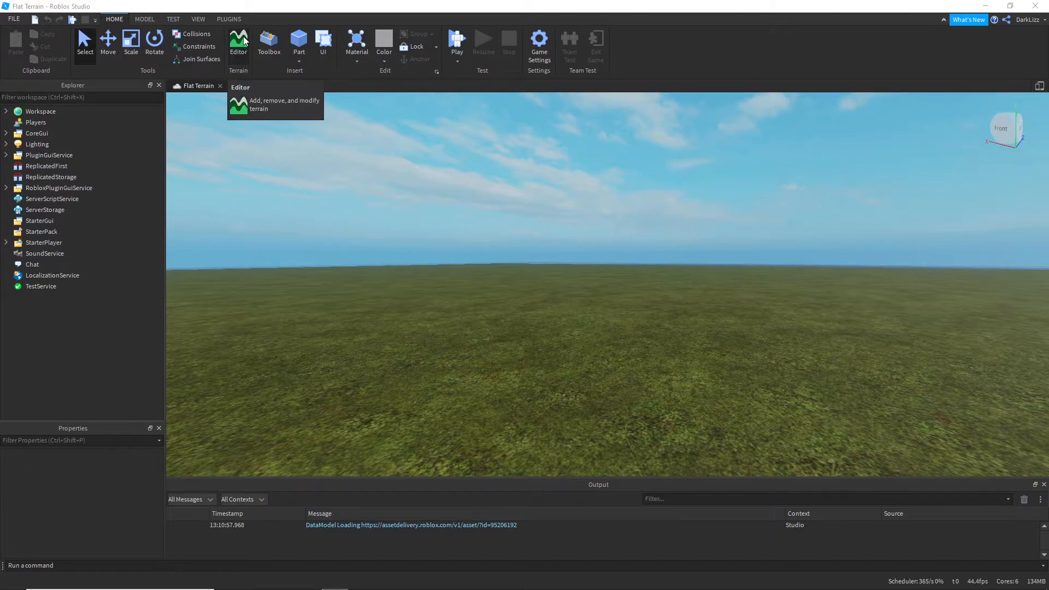
pyautogui.click(202, 19)
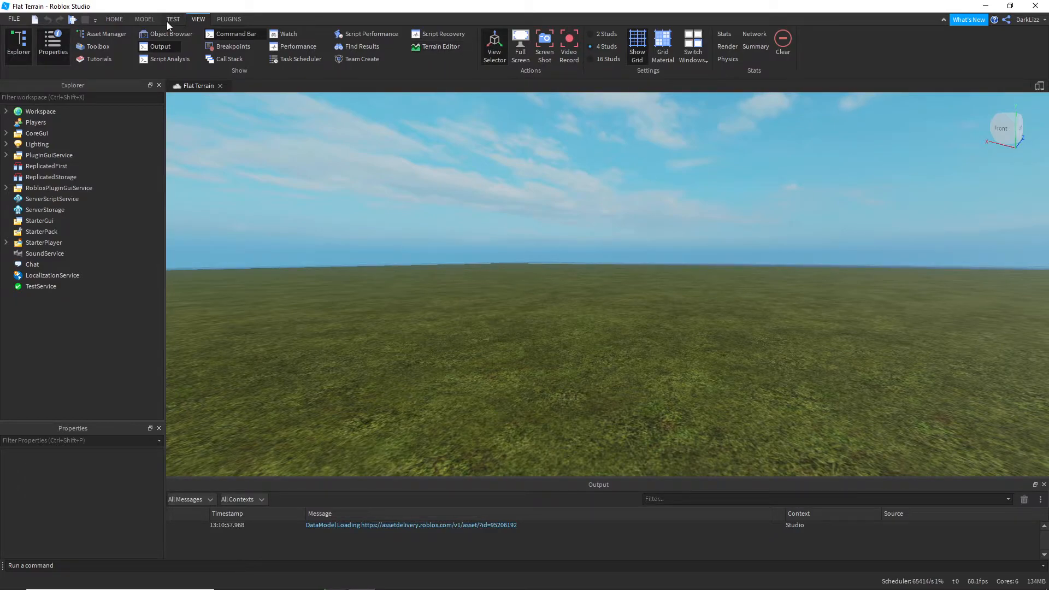
pyautogui.click(114, 19)
pyautogui.click(238, 41)
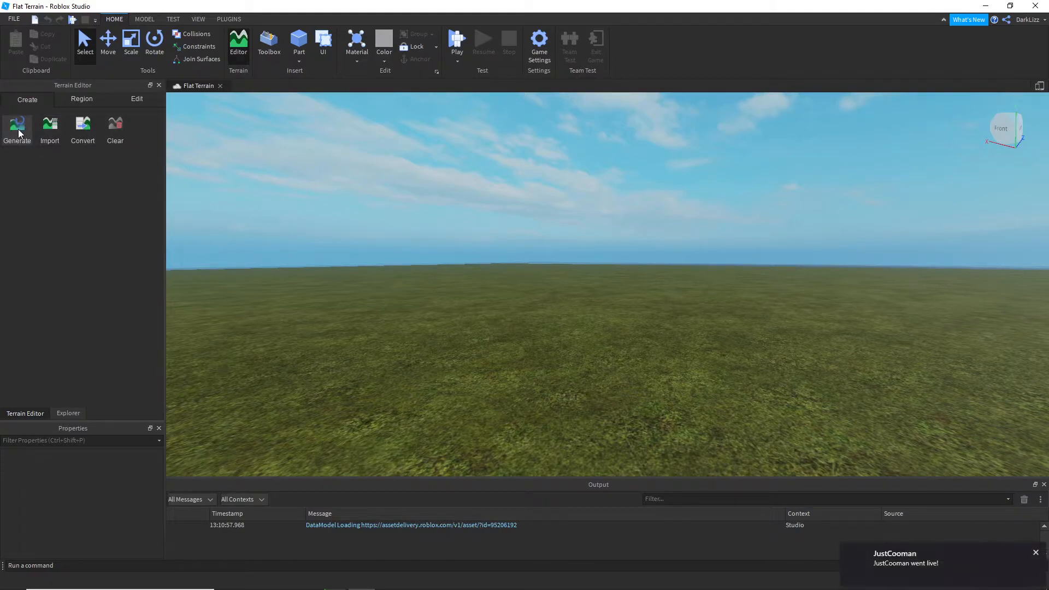
# Step: Generate 1024 × 512 × 1024 terrain at the origin with the Plains, Hills and Mountains biomes, caves enabled and seed 618033988
pyautogui.click(19, 133)
pyautogui.scroll(-3, 79, 248)
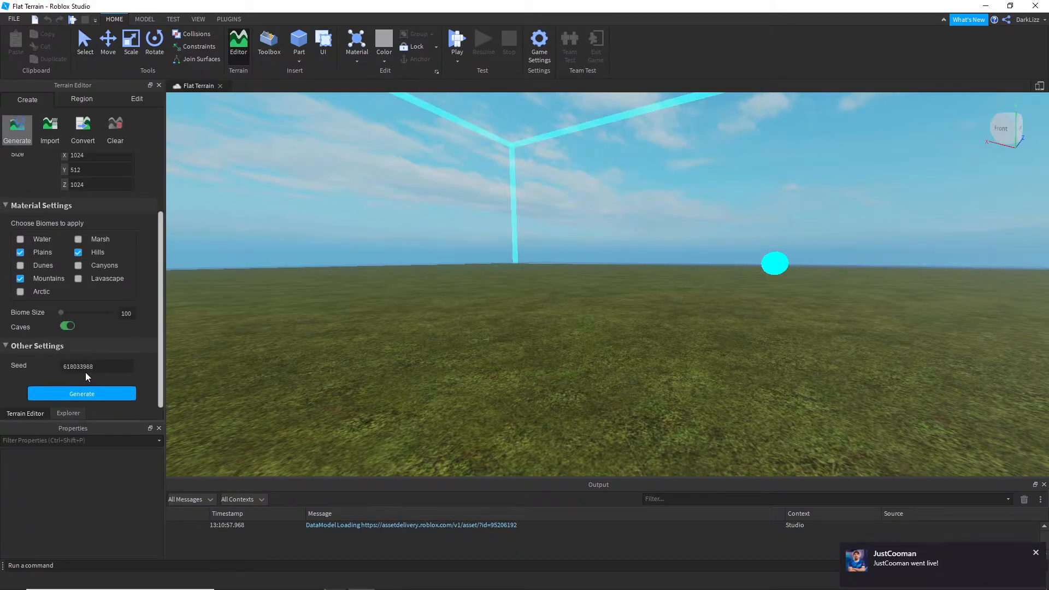
pyautogui.scroll(2, 95, 336)
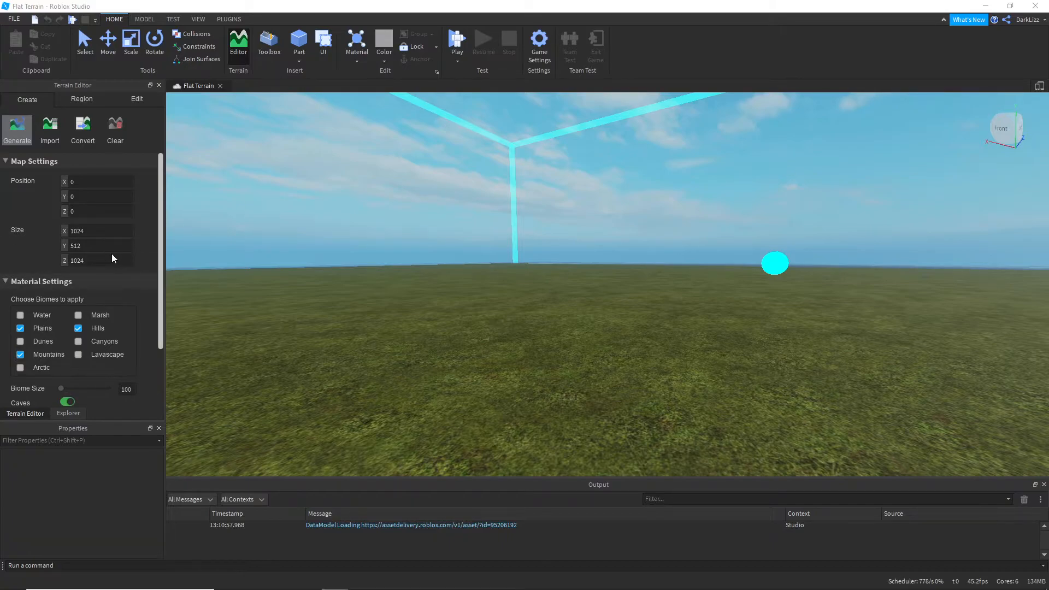
pyautogui.scroll(-3, 107, 267)
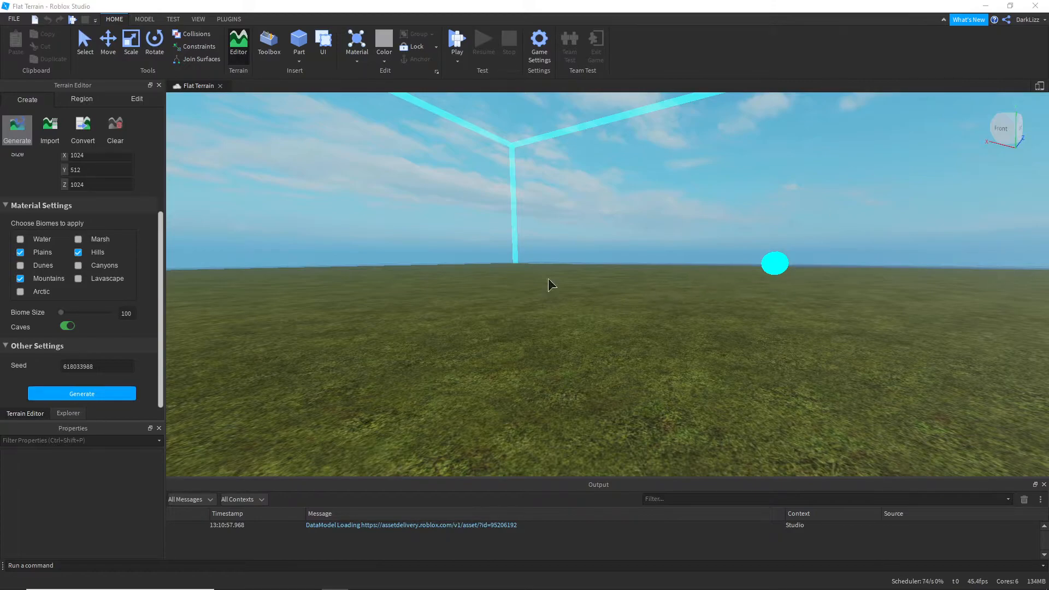
pyautogui.click(62, 392)
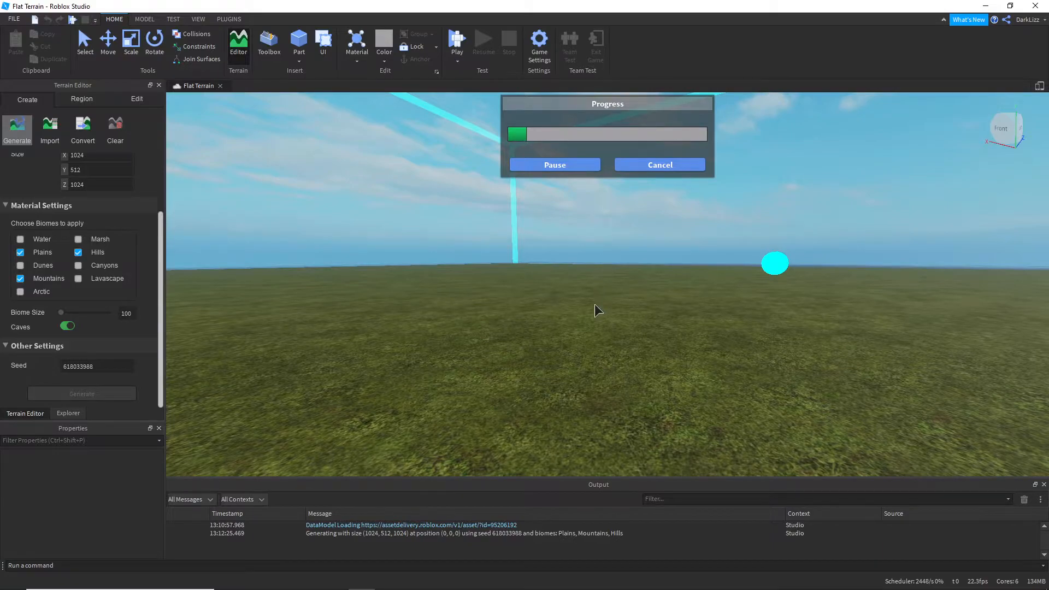
# Step: Examine the generated landscape from above and from several sides, including its mountains, plains and caves
pyautogui.moveTo(598, 293); pyautogui.dragTo(604, 250, button='right')
pyautogui.scroll(-10, 593, 326)
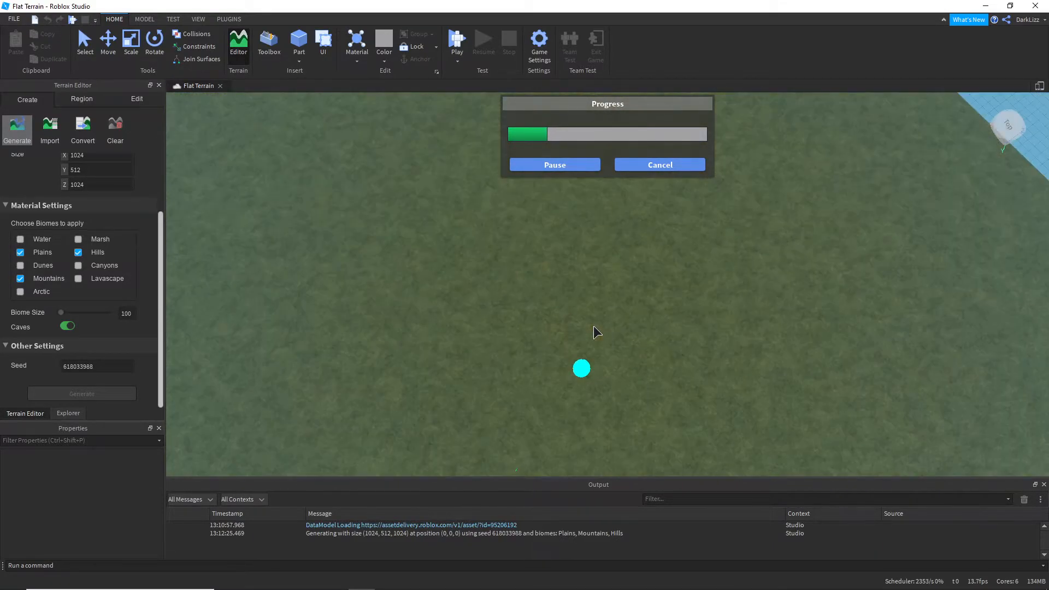
pyautogui.scroll(-10, 593, 326)
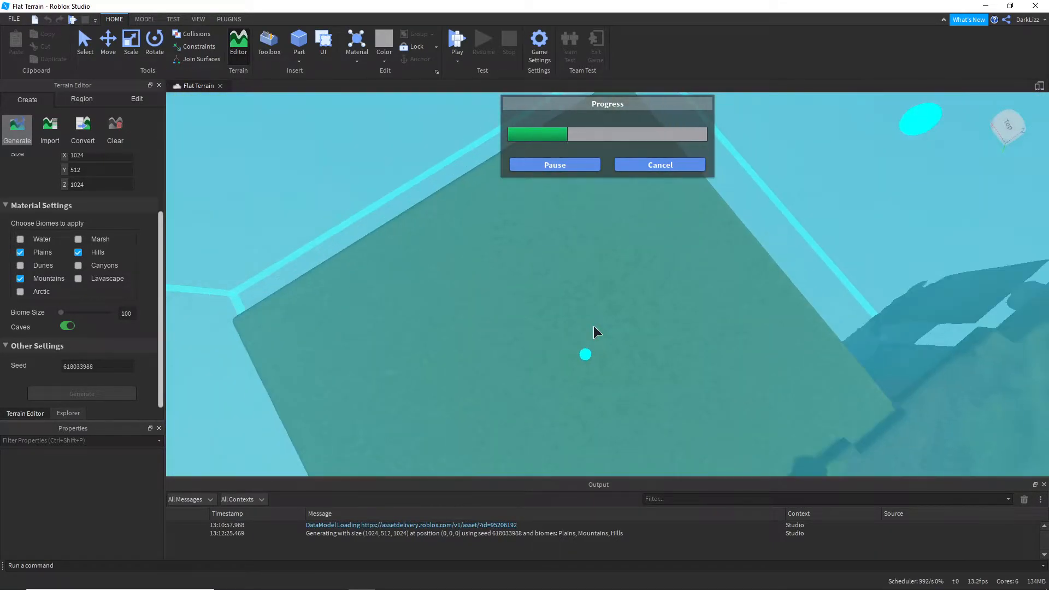
pyautogui.moveTo(594, 326)
pyautogui.mouseDown(button='right')
pyautogui.moveTo(606, 314)
pyautogui.moveTo(594, 326)
pyautogui.mouseUp(button='right')
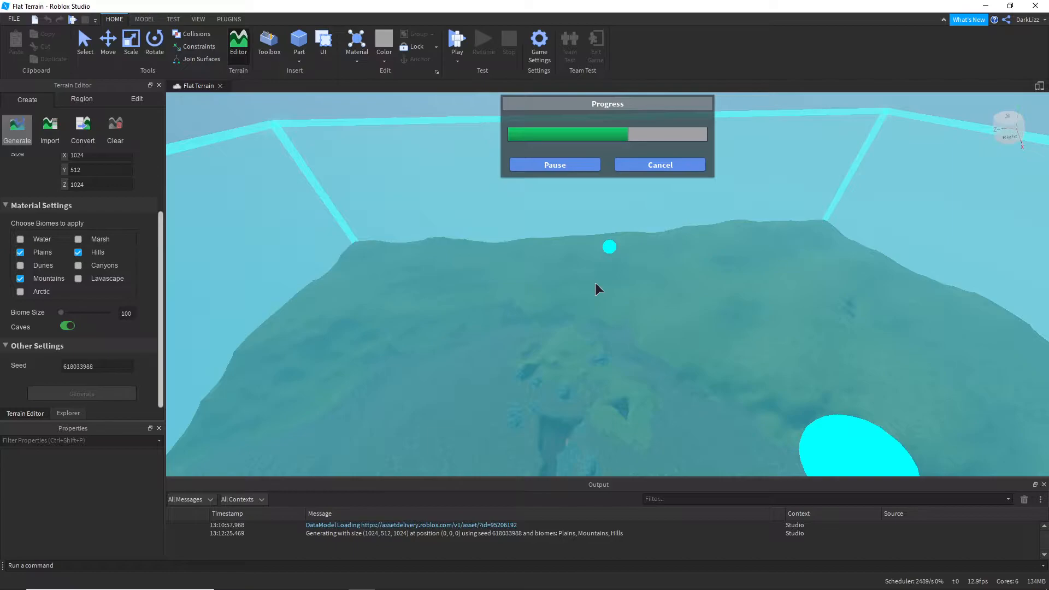
pyautogui.scroll(-1, 595, 283)
pyautogui.scroll(-2, 595, 283)
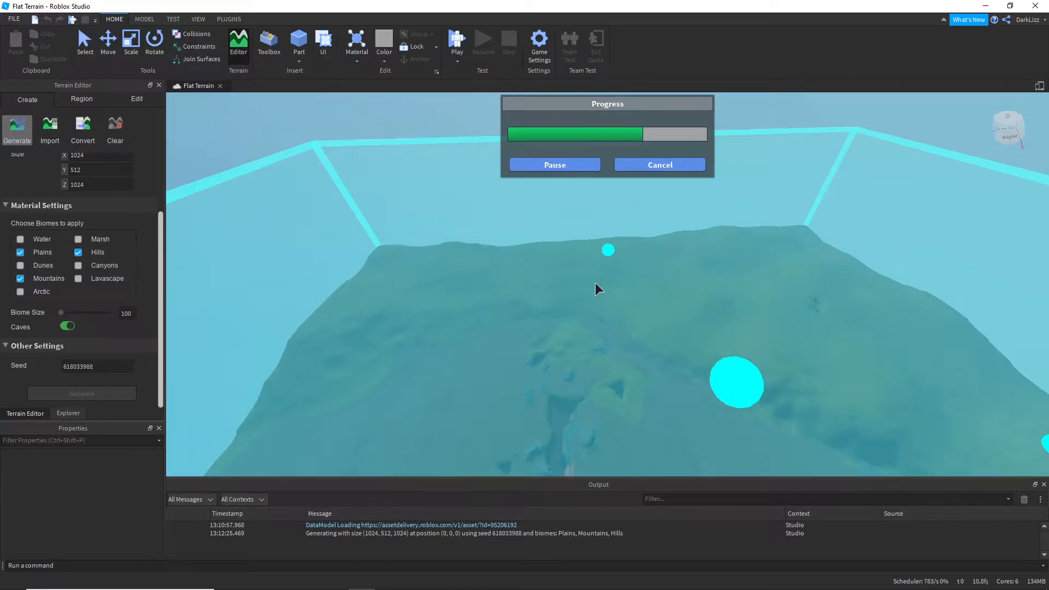
pyautogui.moveTo(597, 283); pyautogui.dragTo(591, 280, button='right')
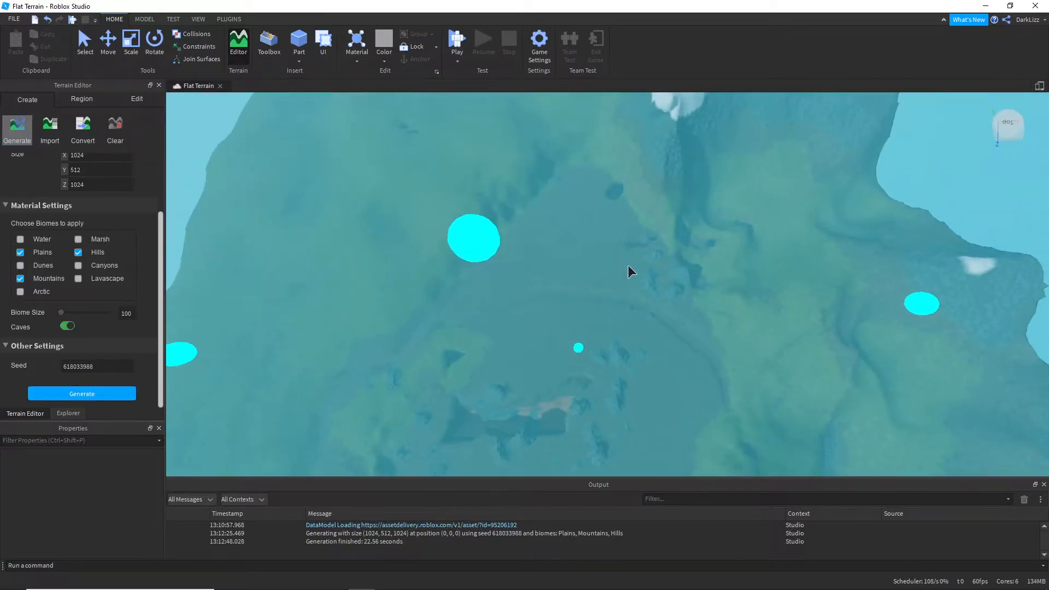
pyautogui.moveTo(678, 257); pyautogui.dragTo(678, 257, button='right')
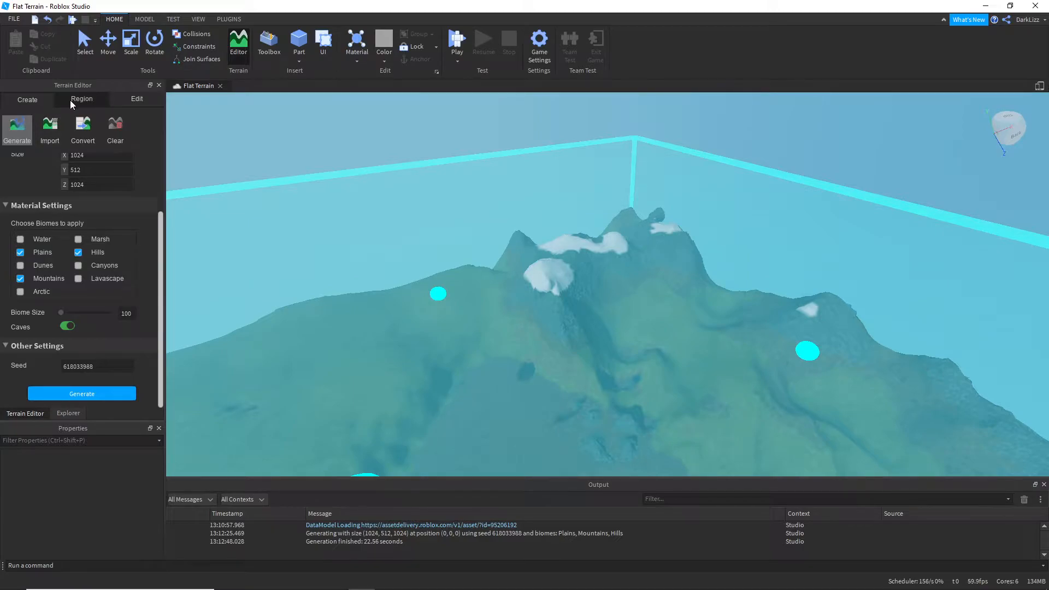
pyautogui.moveTo(518, 225); pyautogui.dragTo(518, 225, button='right')
pyautogui.scroll(5, 518, 225)
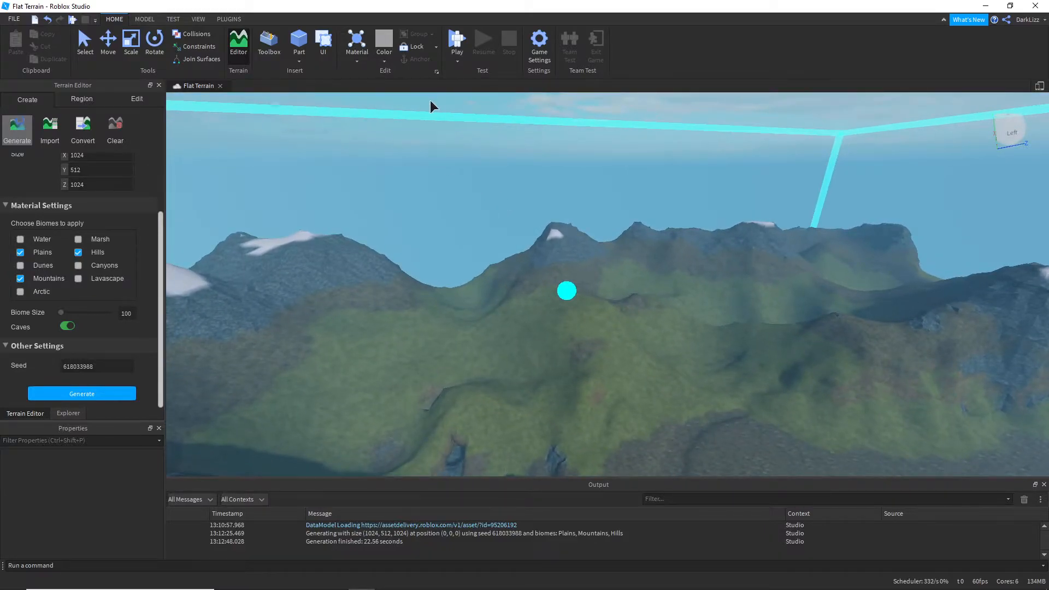
pyautogui.click(89, 43)
pyautogui.moveTo(563, 222); pyautogui.dragTo(563, 222, button='right')
pyautogui.moveTo(598, 286); pyautogui.dragTo(599, 287, button='right')
pyautogui.moveTo(599, 286); pyautogui.dragTo(598, 286, button='right')
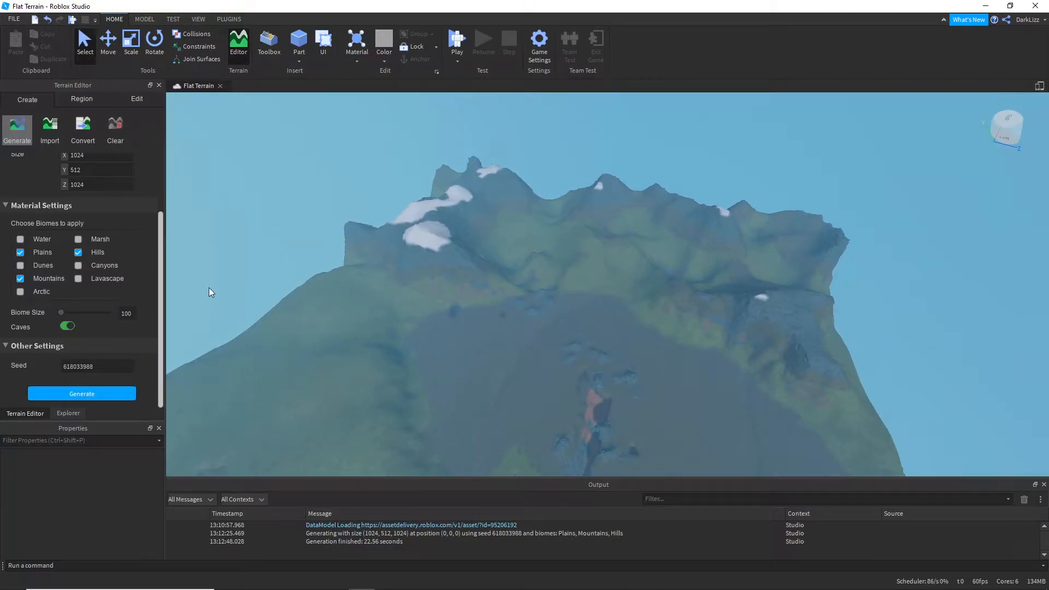
pyautogui.moveTo(239, 287); pyautogui.dragTo(239, 288, button='right')
# Step: Enable the Dunes biome and shrink the generation region to about 287 × 512 × 341, positioned around X 368, Z 342
pyautogui.click(25, 263)
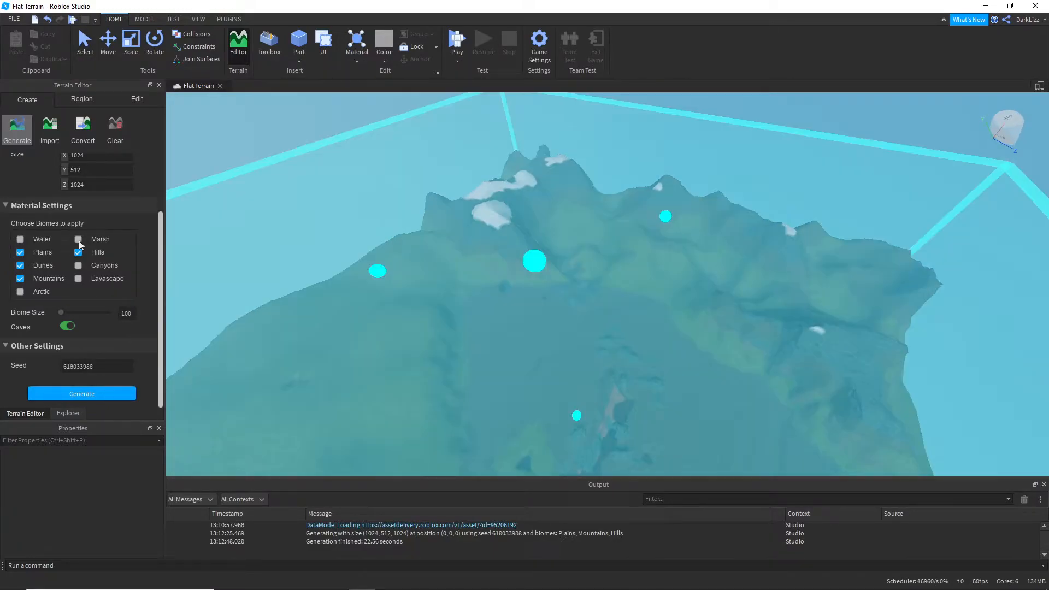
pyautogui.scroll(3, 80, 240)
pyautogui.scroll(-3, 485, 208)
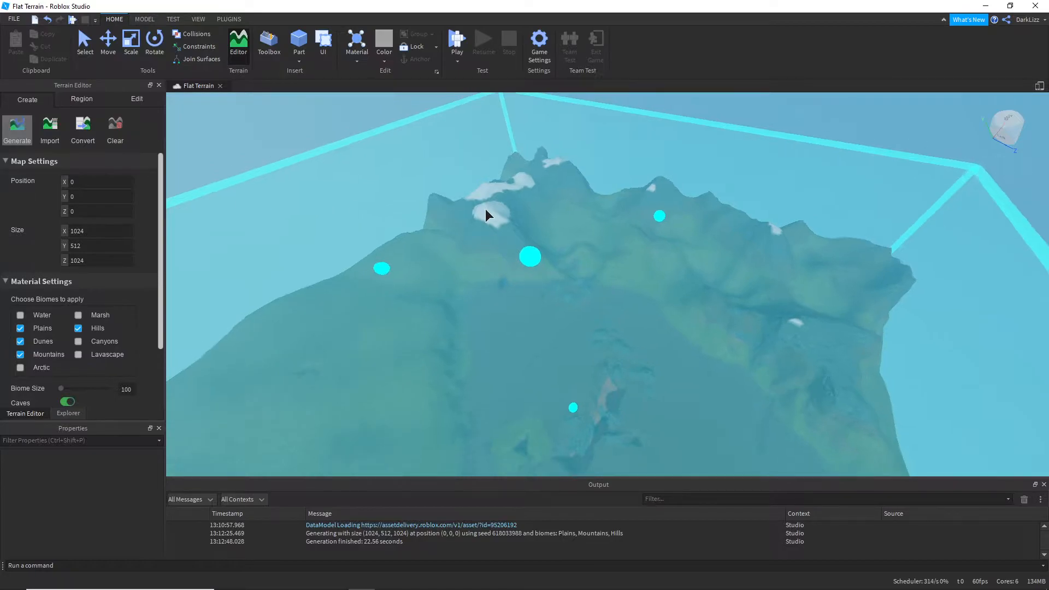
pyautogui.moveTo(607, 222); pyautogui.dragTo(607, 222, button='right')
pyautogui.moveTo(626, 195); pyautogui.dragTo(709, 456)
pyautogui.moveTo(579, 332); pyautogui.dragTo(579, 332, button='right')
pyautogui.moveTo(633, 211); pyautogui.dragTo(401, 391)
pyautogui.moveTo(657, 283); pyautogui.dragTo(657, 283, button='right')
pyautogui.moveTo(644, 368); pyautogui.dragTo(561, 202)
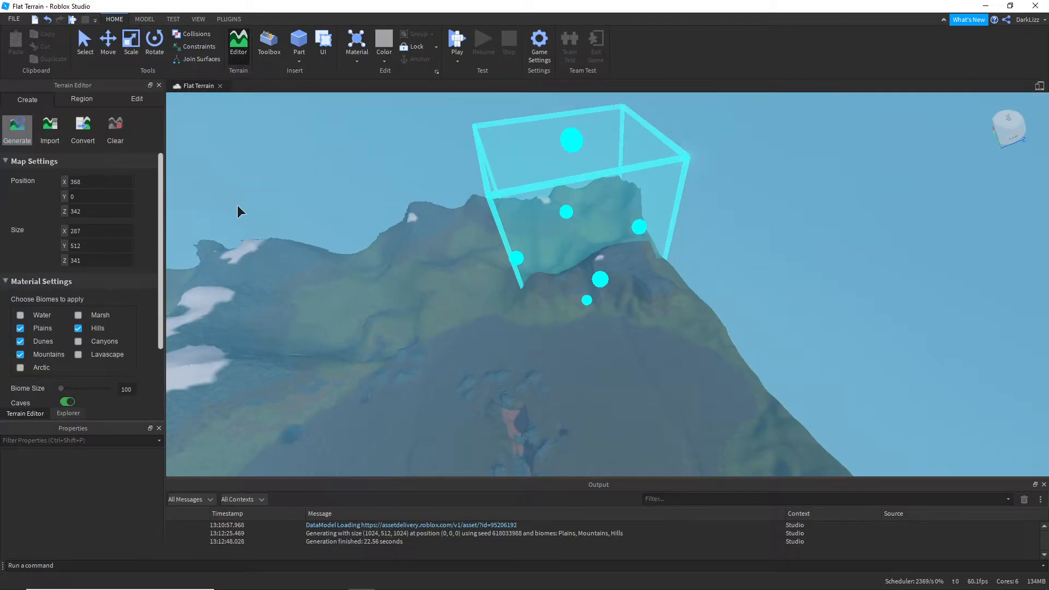
# Step: Set the generation region's X position to 0 and exclude the Plains and Mountains biomes
pyautogui.click(104, 45)
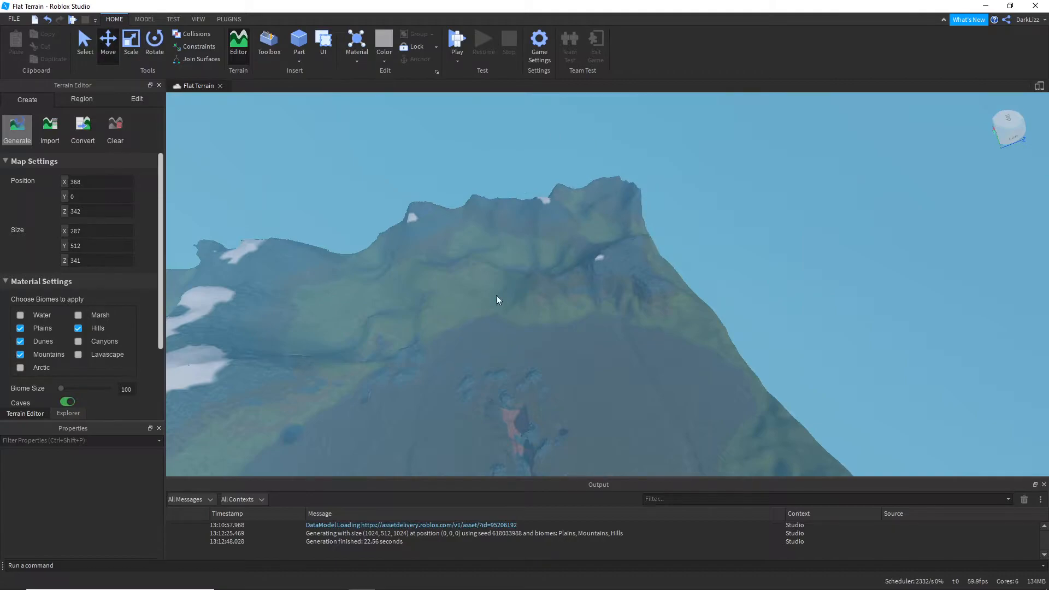
pyautogui.moveTo(423, 268); pyautogui.dragTo(402, 281, button='right')
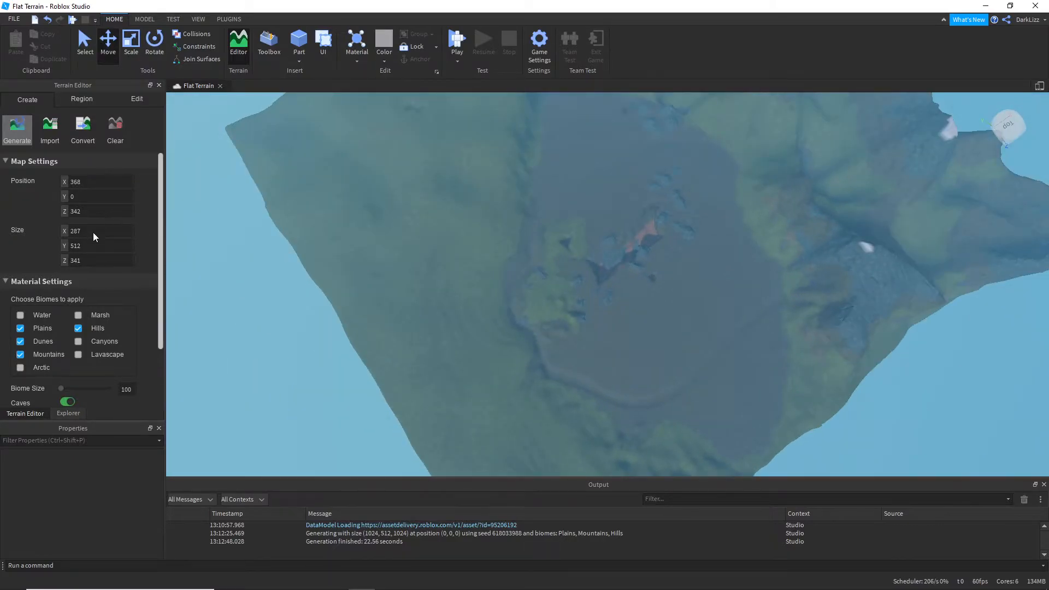
pyautogui.click(91, 211)
pyautogui.click(99, 181)
pyautogui.write('0')
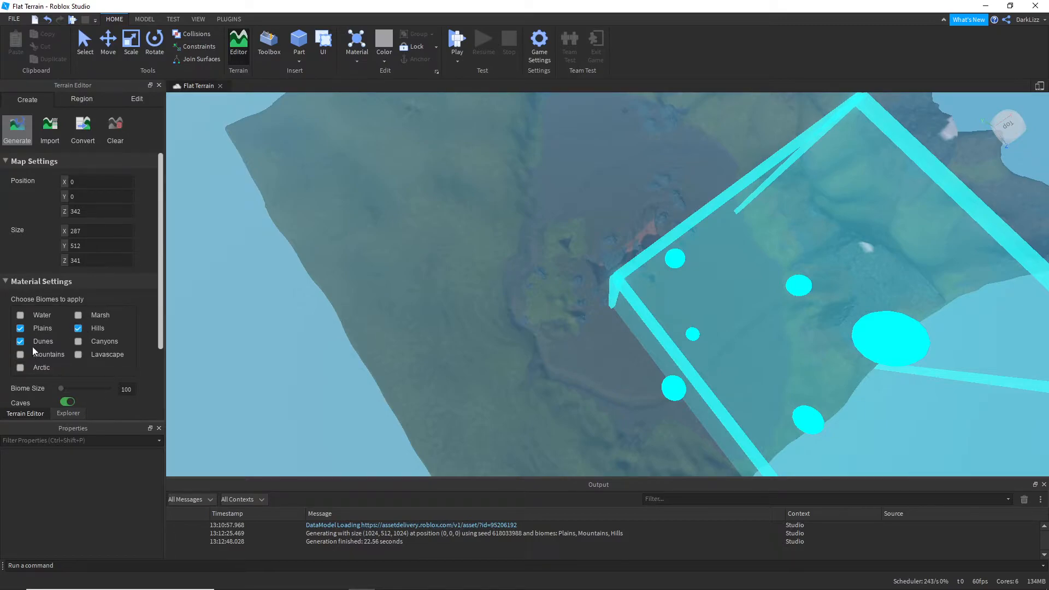
pyautogui.click(20, 328)
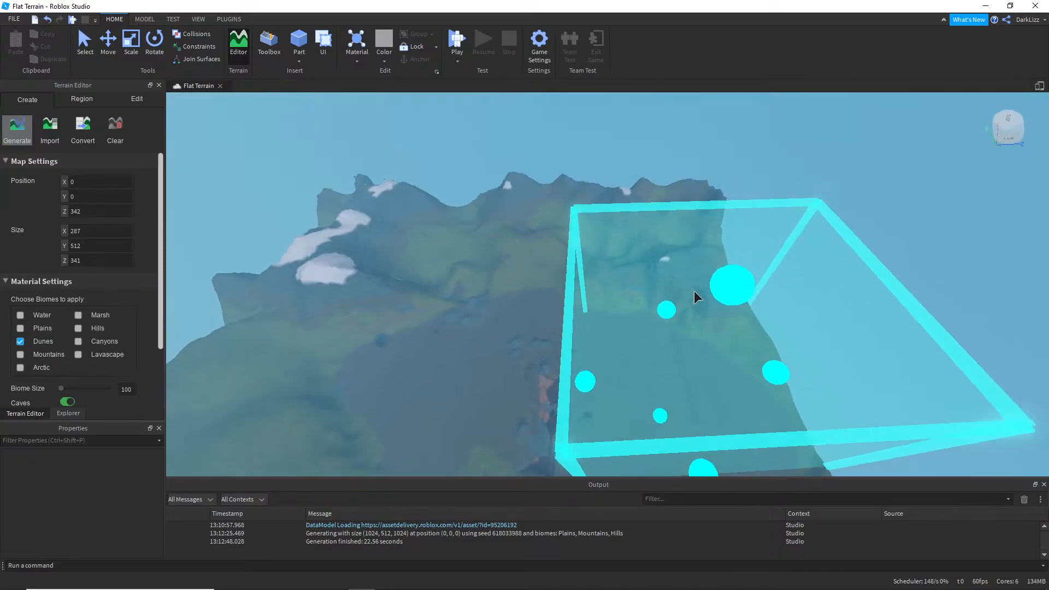
# Step: Reduce the region's height to about 282 at Y about -115, and generate terrain in it using only the Dunes biome
pyautogui.moveTo(706, 322); pyautogui.dragTo(713, 382)
pyautogui.moveTo(707, 264); pyautogui.dragTo(707, 265, button='right')
pyautogui.scroll(6, 707, 265)
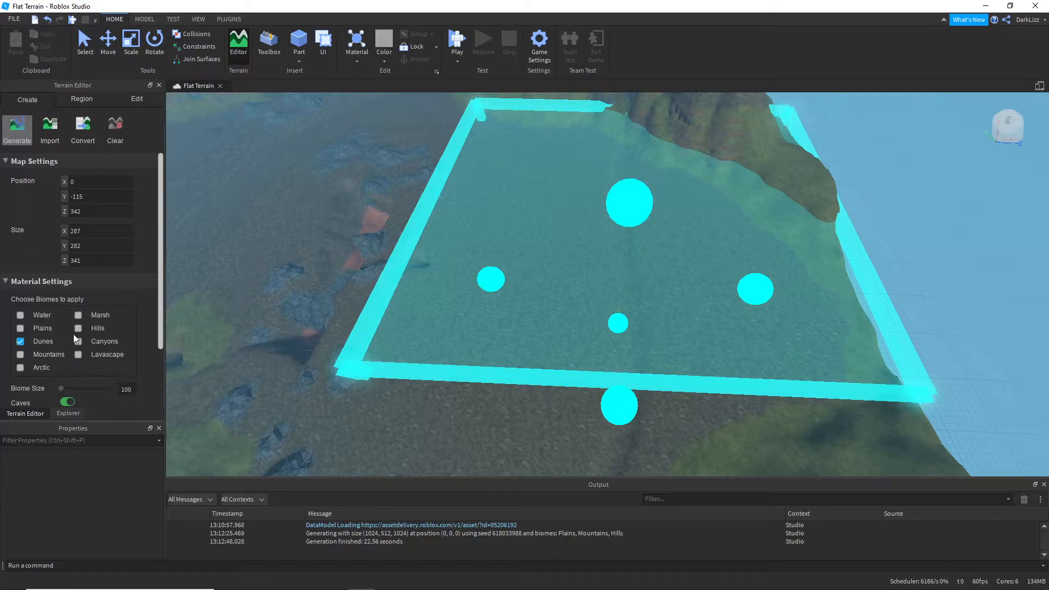
pyautogui.scroll(-2, 73, 333)
pyautogui.click(75, 394)
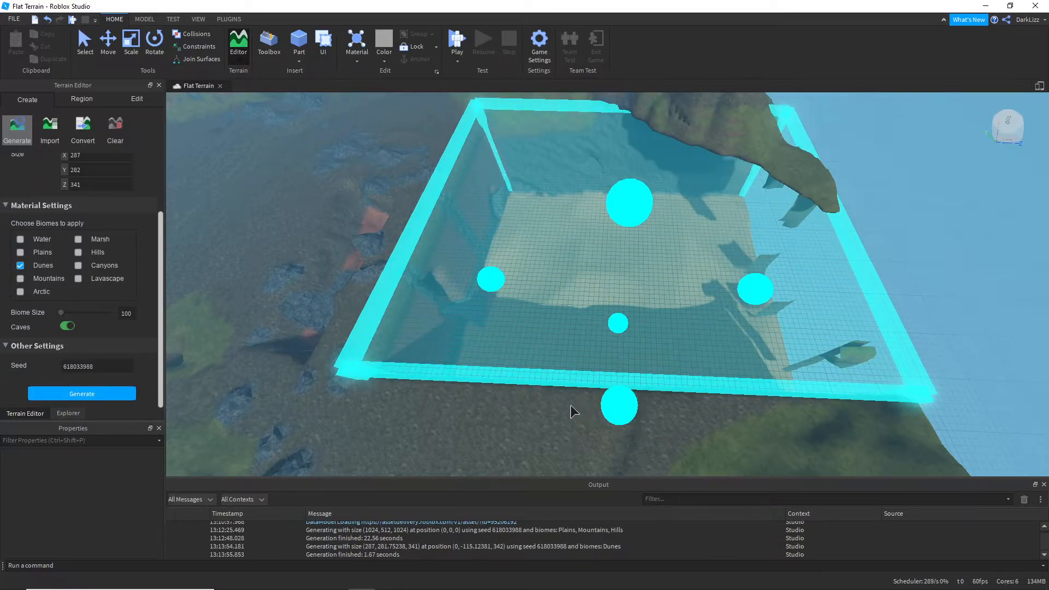
# Step: Inspect the generated dunes area from outside and inside, including its walls and the surrounding landscape
pyautogui.moveTo(546, 393); pyautogui.dragTo(546, 393, button='right')
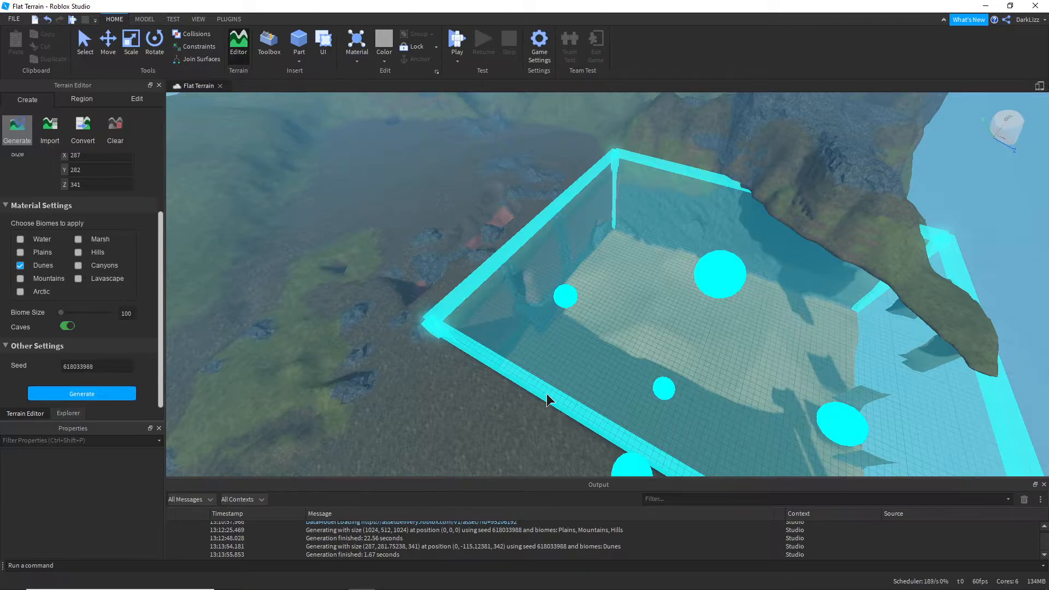
pyautogui.moveTo(499, 287); pyautogui.dragTo(499, 288, button='right')
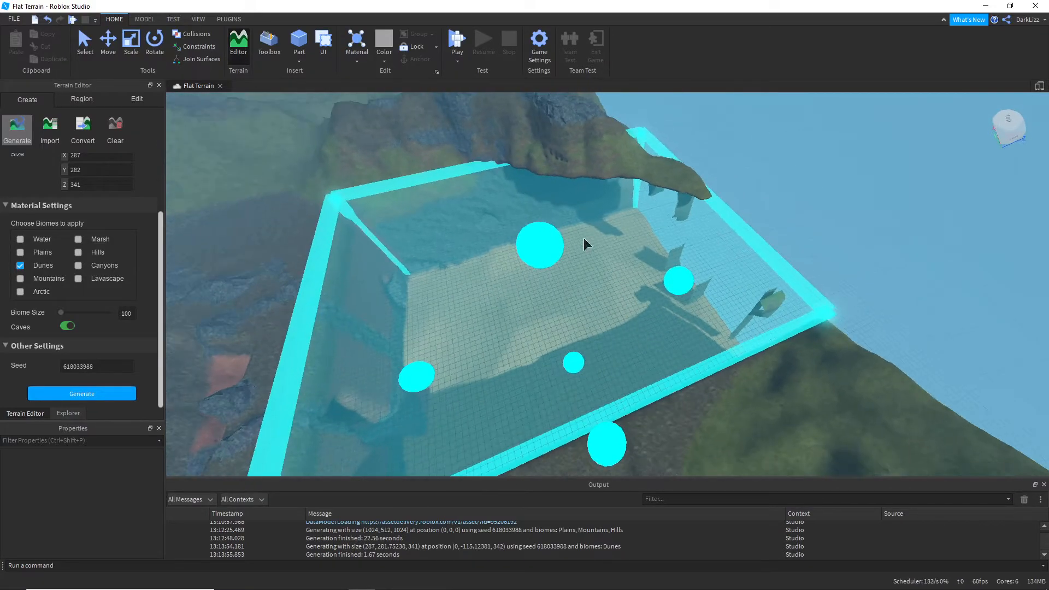
pyautogui.moveTo(795, 233); pyautogui.dragTo(795, 234, button='right')
pyautogui.press('w')
pyautogui.scroll(3, 707, 278)
pyautogui.scroll(5, 707, 278)
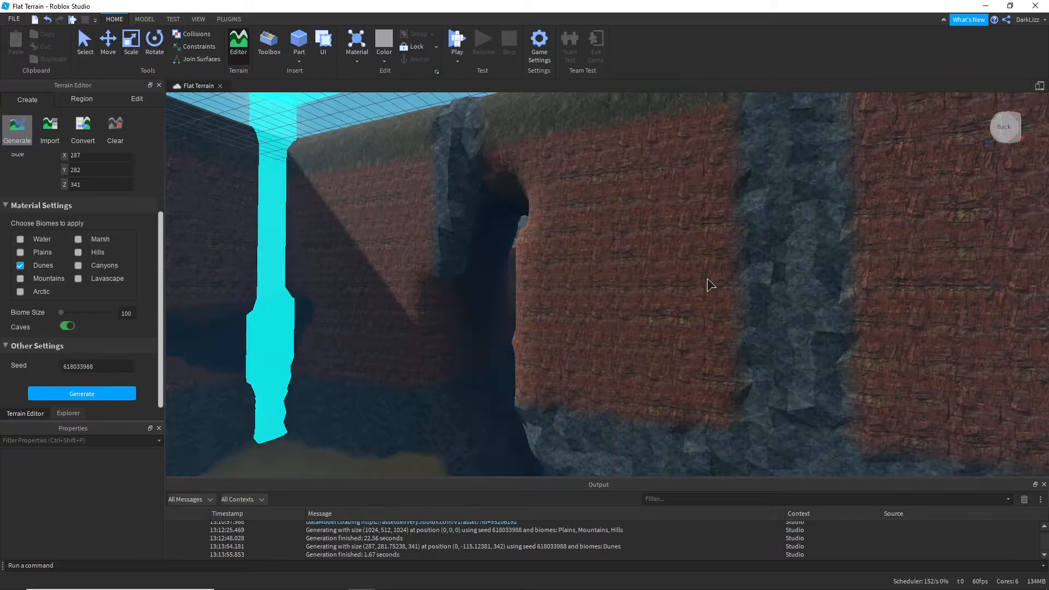
pyautogui.moveTo(707, 277); pyautogui.dragTo(882, 286, button='right')
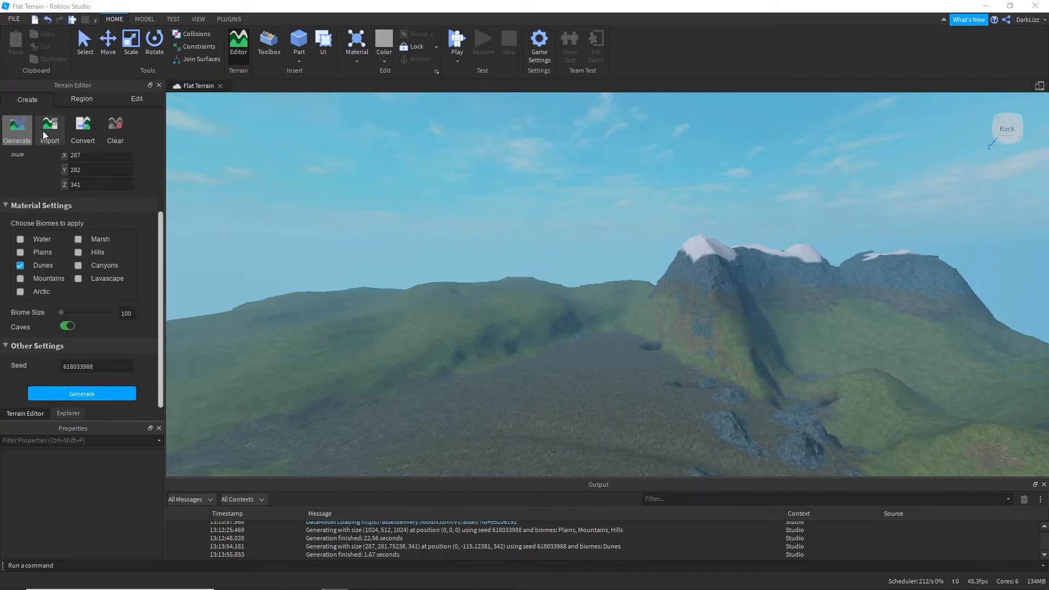
# Step: Lower the system volume and open the terrain import settings
pyautogui.press('XF86AudioLowerVolume')
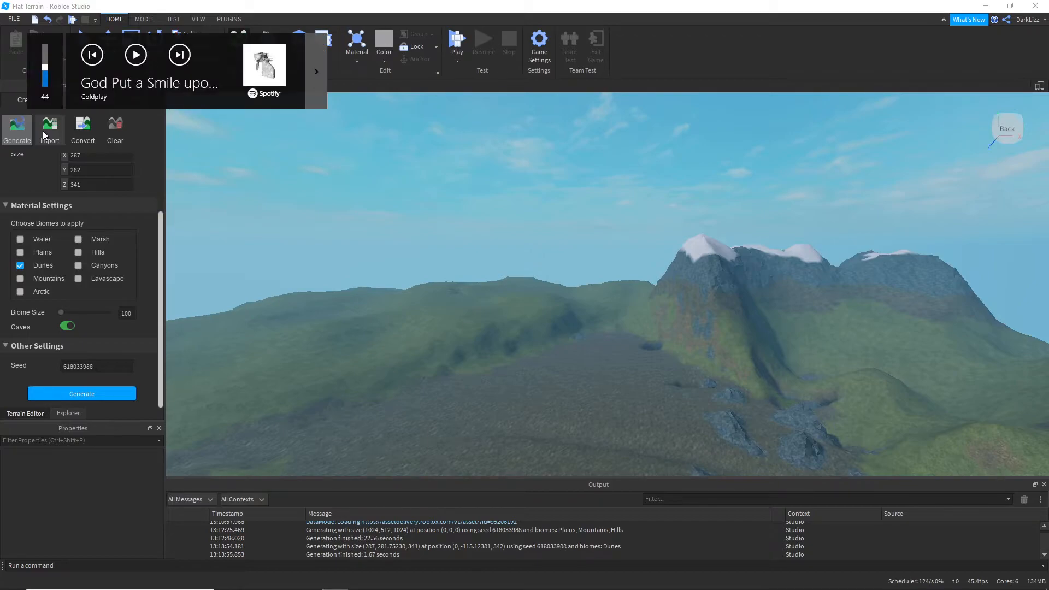
pyautogui.click(42, 130)
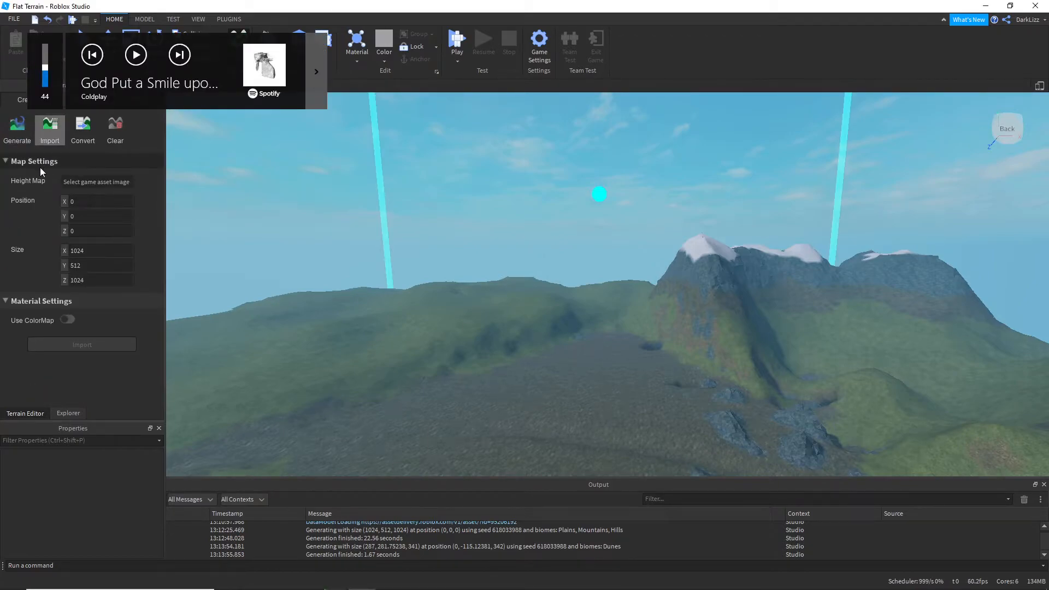
# Step: Choose Brick as the material for converting parts to terrain, and open the prompt to clear all terrain but decline it
pyautogui.click(82, 137)
pyautogui.moveTo(298, 220); pyautogui.dragTo(297, 219, button='right')
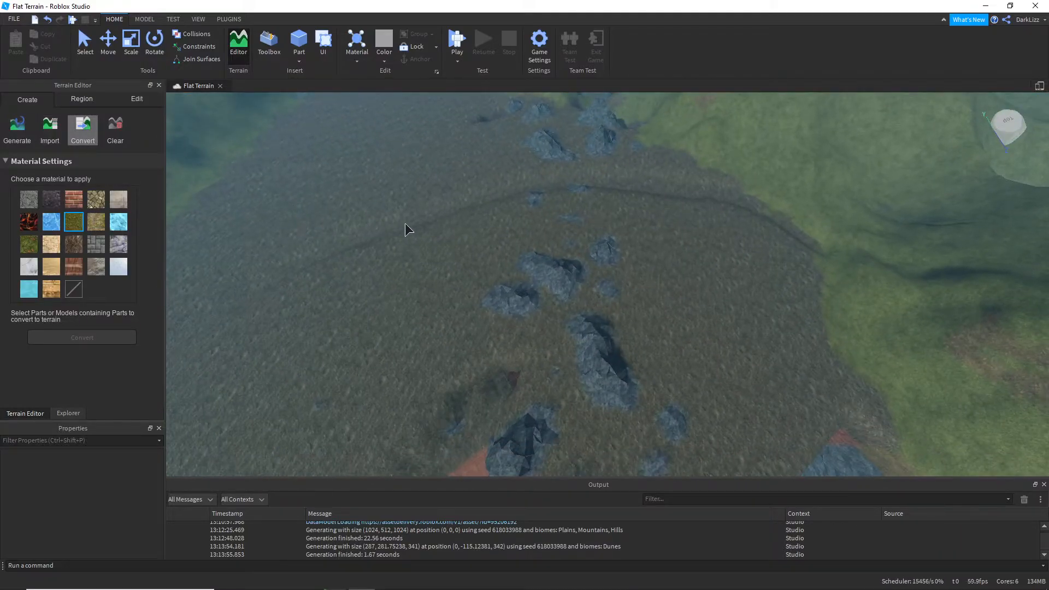
pyautogui.click(75, 203)
pyautogui.moveTo(475, 292); pyautogui.dragTo(482, 281, button='right')
pyautogui.press('w')
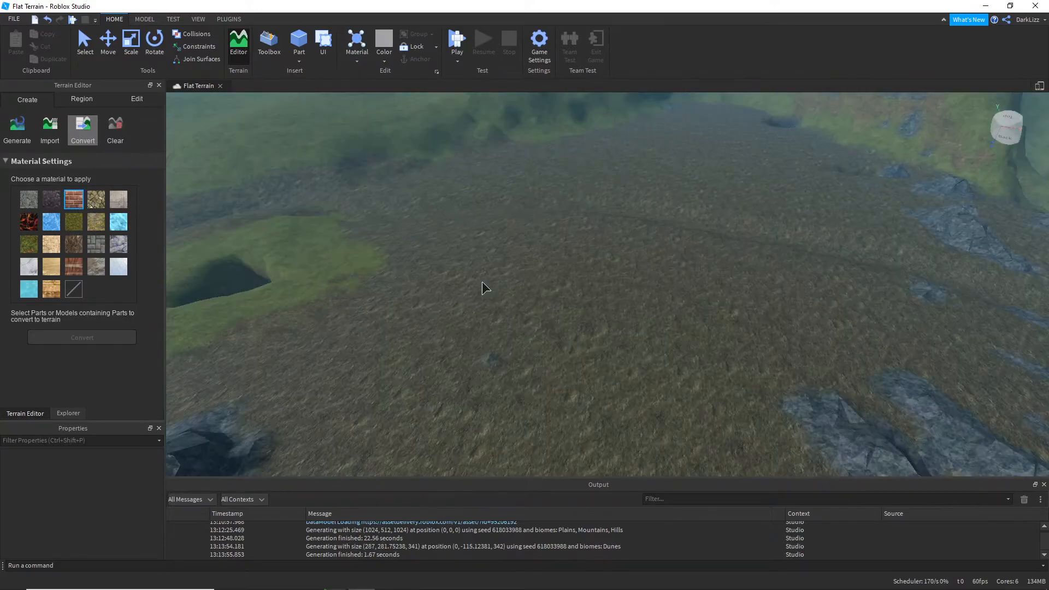
pyautogui.click(112, 137)
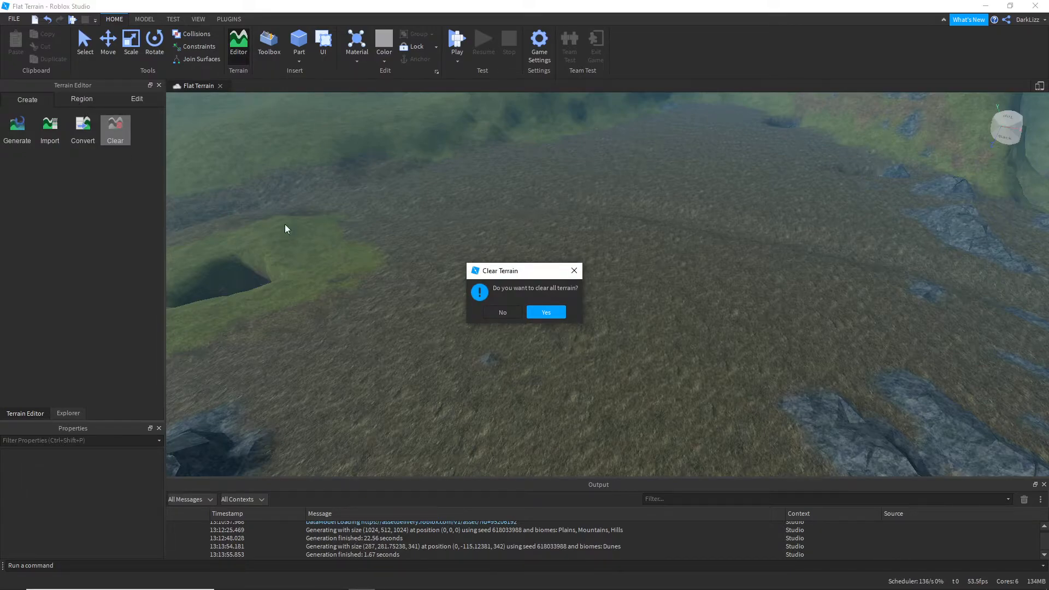
pyautogui.click(501, 311)
# Step: With the Region tools, select a broad, shallow rectangular region of terrain over the flat ground beside the grassy patch with the hole
pyautogui.click(84, 102)
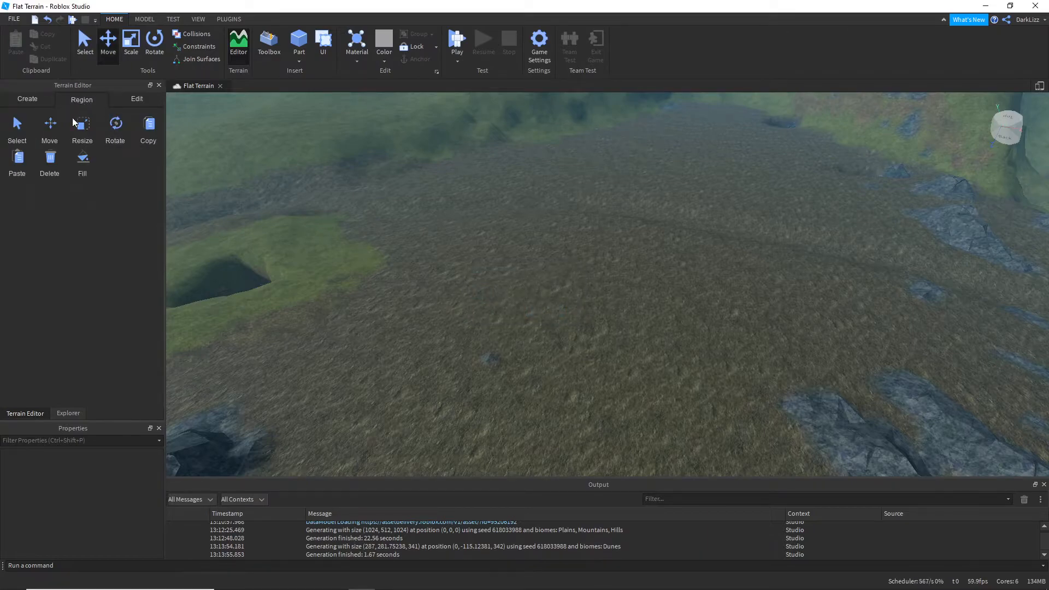
pyautogui.scroll(-10, 444, 293)
pyautogui.moveTo(479, 295); pyautogui.dragTo(563, 293, button='right')
pyautogui.scroll(4, 557, 295)
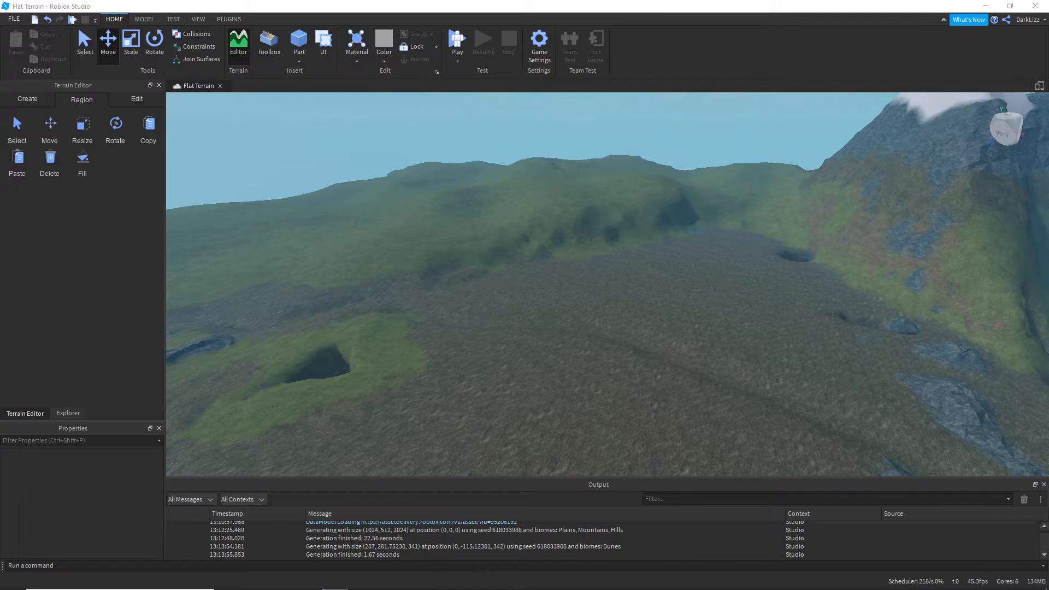
pyautogui.moveTo(568, 330); pyautogui.dragTo(570, 331, button='right')
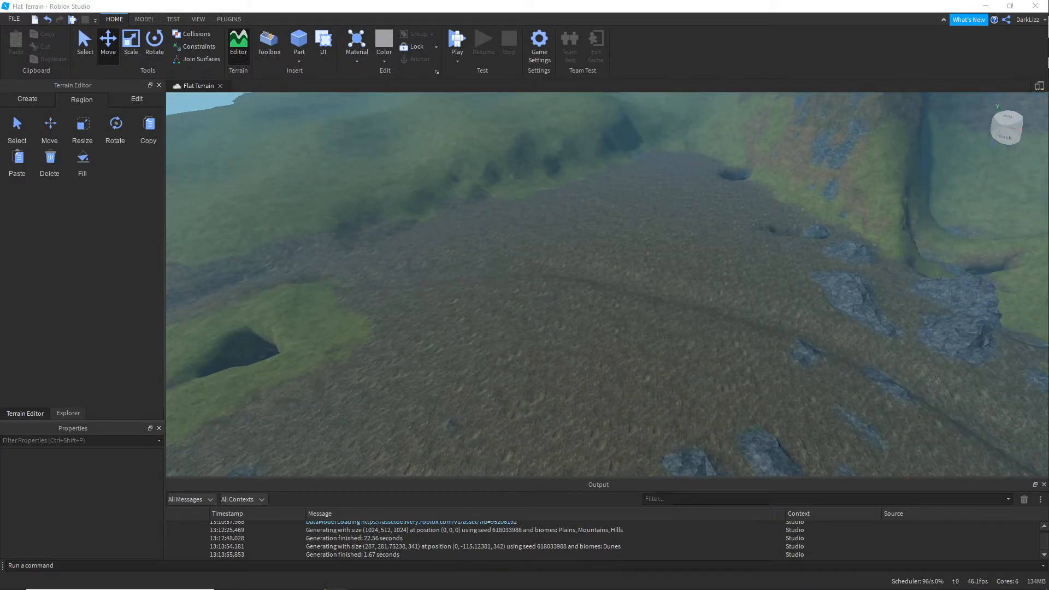
pyautogui.hotkey('alt', 'Tab')
pyautogui.moveTo(204, 569)
pyautogui.click(16, 127)
pyautogui.moveTo(317, 235); pyautogui.dragTo(594, 385)
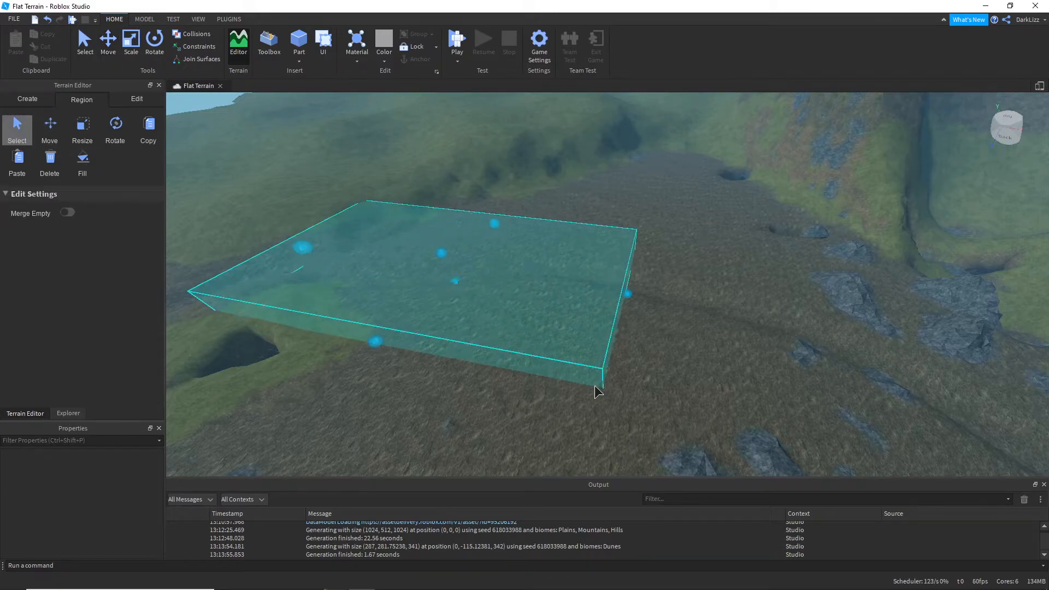
# Step: Move the selected terrain region across the flat ground and slightly upward, and shrink it to a long narrow strip
pyautogui.click(54, 132)
pyautogui.moveTo(468, 312); pyautogui.dragTo(549, 296)
pyautogui.moveTo(656, 298); pyautogui.dragTo(826, 320)
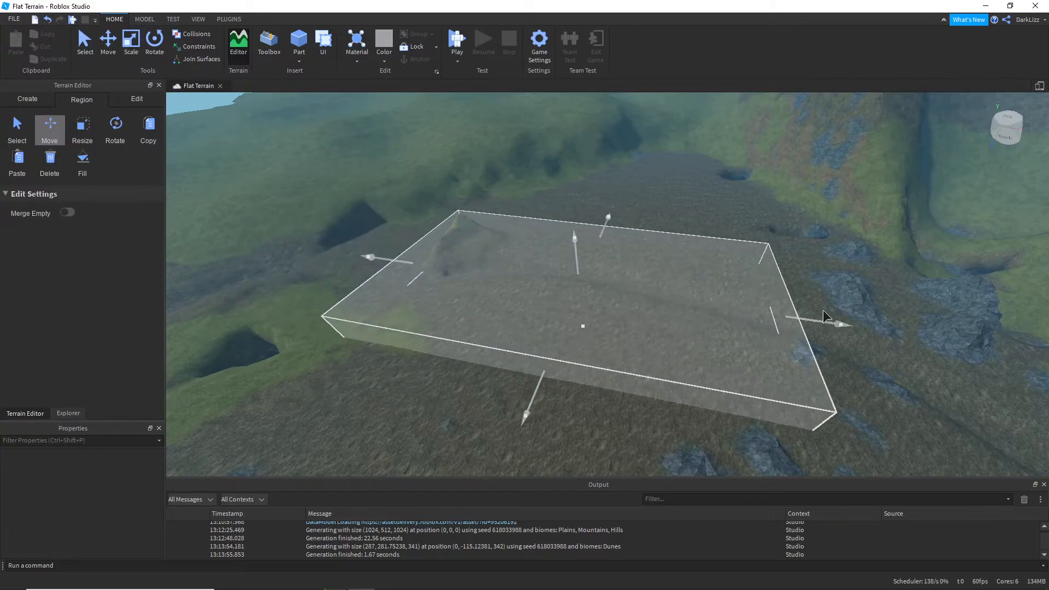
pyautogui.moveTo(576, 244); pyautogui.dragTo(576, 230)
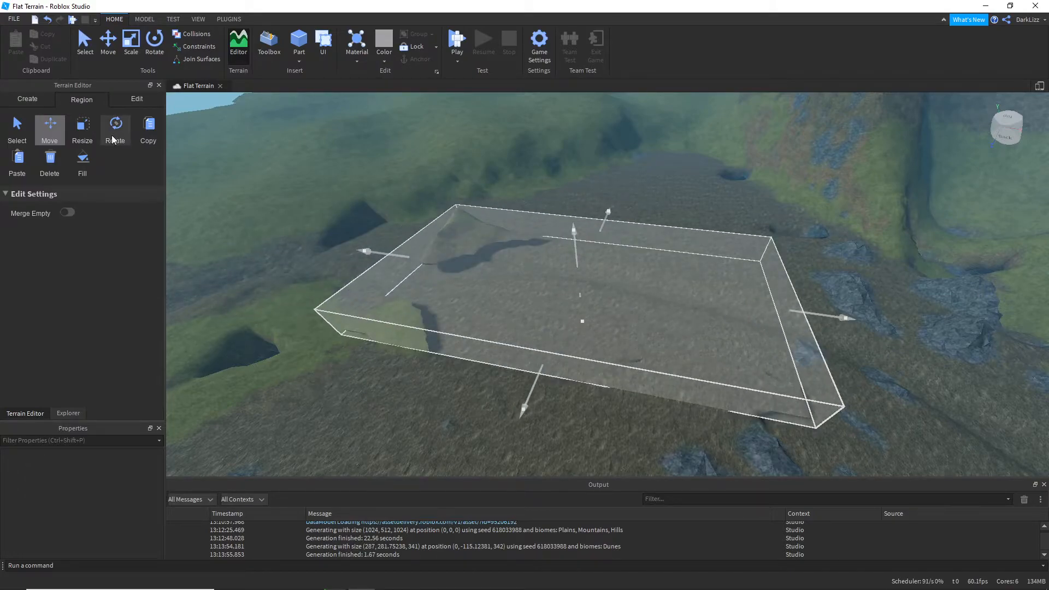
pyautogui.click(82, 128)
pyautogui.moveTo(542, 367); pyautogui.dragTo(593, 288)
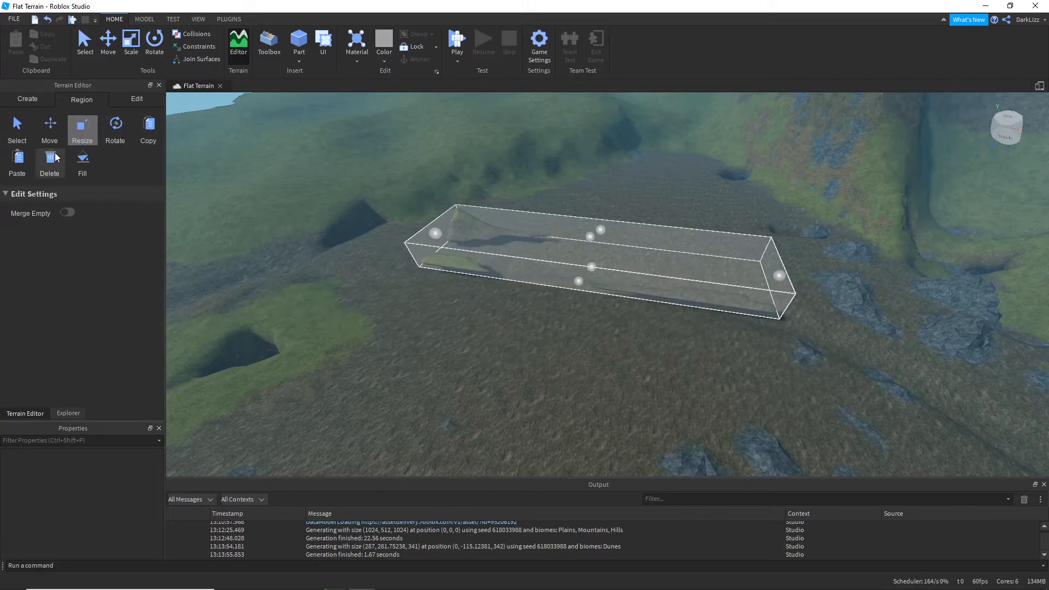
# Step: Fill the strip-shaped region with Brick terrain and turn on Merge Empty
pyautogui.click(82, 162)
pyautogui.click(68, 267)
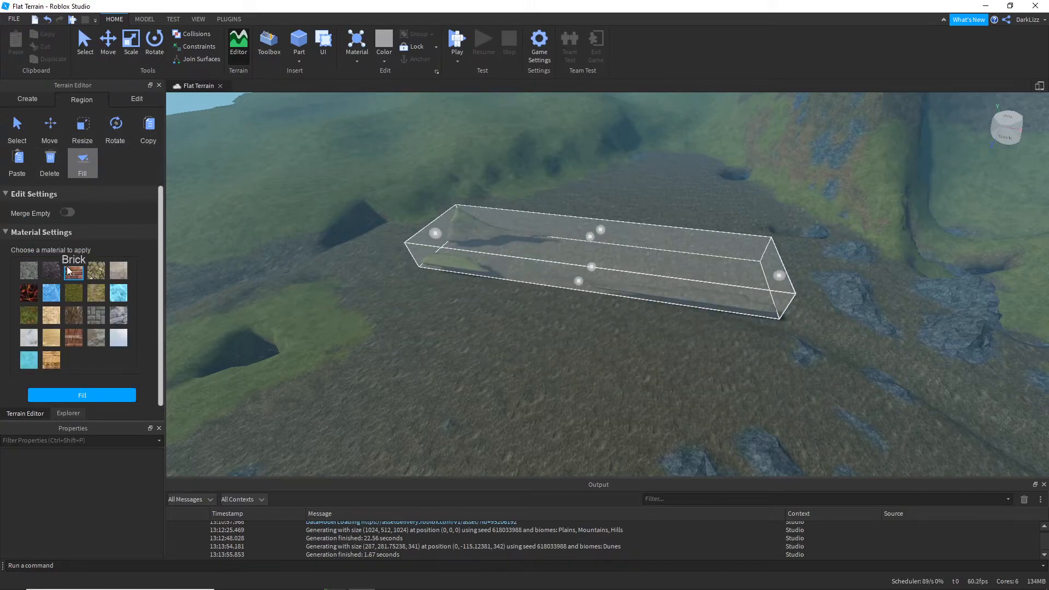
pyautogui.click(93, 396)
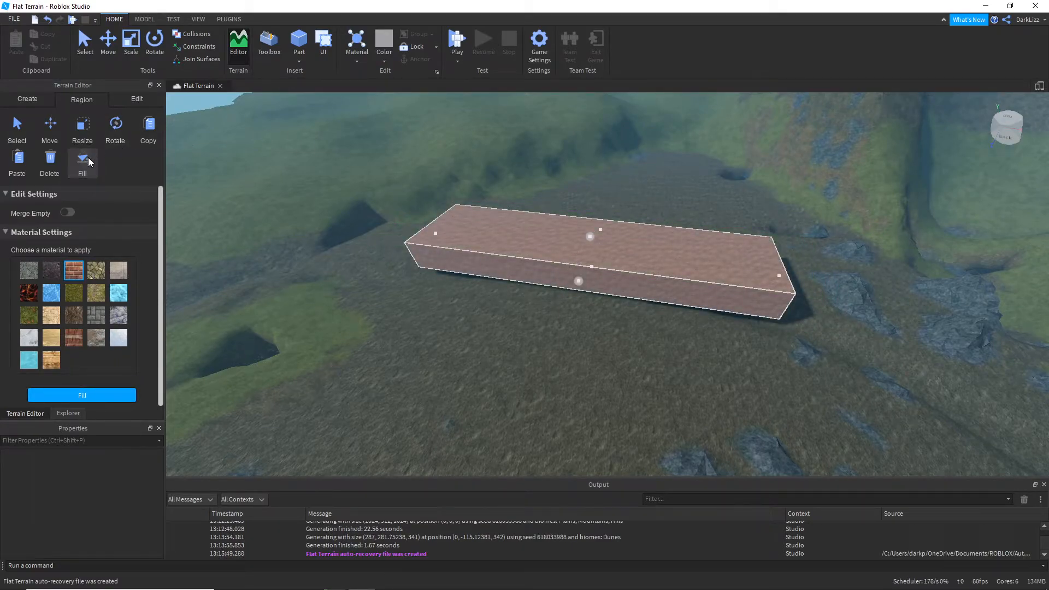
pyautogui.click(66, 213)
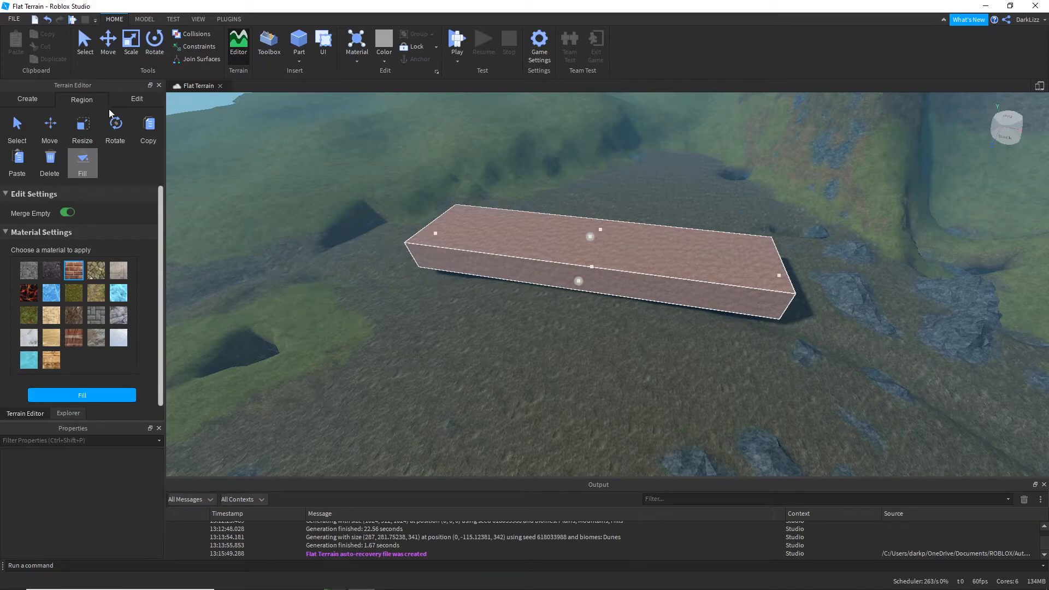
# Step: Add a rounded grass mound on top of the brick slab using the Add tool's sphere brush at base size 6
pyautogui.click(123, 100)
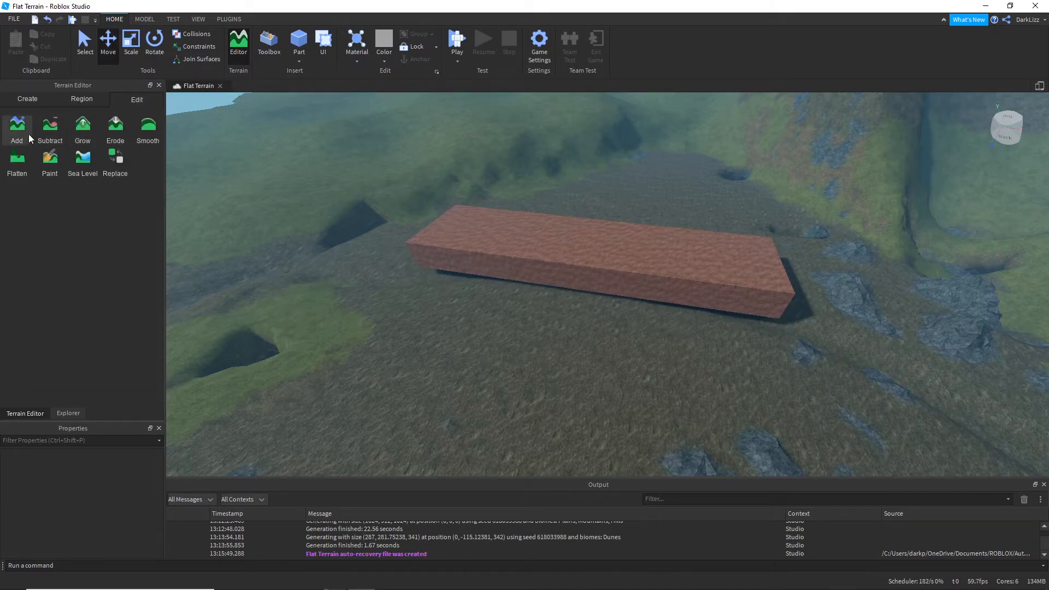
pyautogui.click(28, 134)
pyautogui.moveTo(504, 213); pyautogui.dragTo(504, 213, button='right')
pyautogui.moveTo(641, 238); pyautogui.dragTo(642, 238, button='right')
pyautogui.press('s')
pyautogui.moveTo(585, 307)
pyautogui.mouseDown()
pyautogui.moveTo(634, 225)
pyautogui.moveTo(632, 267)
pyautogui.mouseUp()
pyautogui.press('d')
pyautogui.moveTo(644, 211); pyautogui.dragTo(646, 210, button='right')
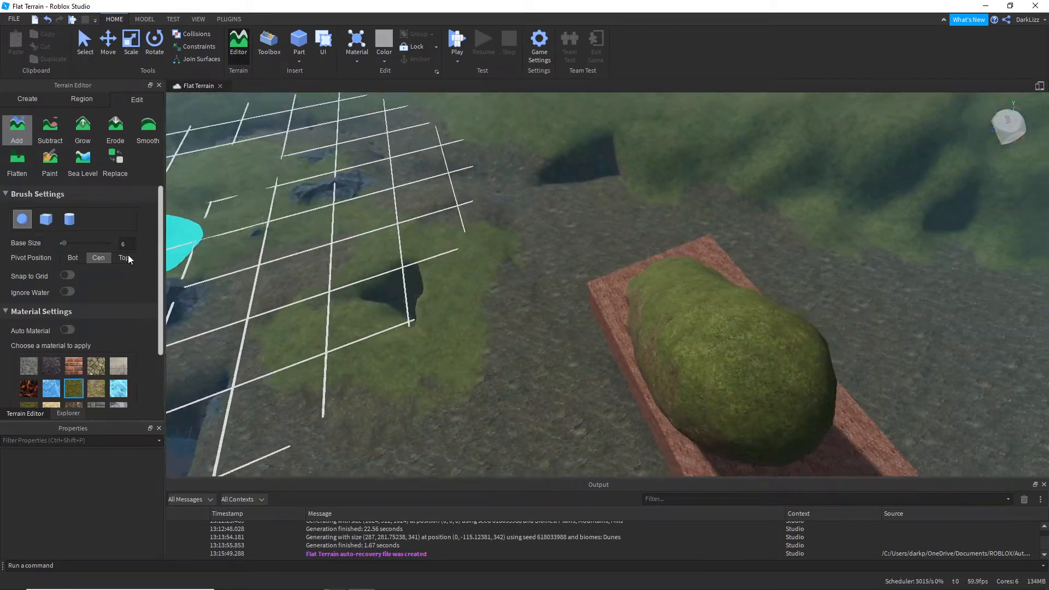
pyautogui.press('s')
# Step: Add a flat-sided block of grass terrain along the brick slab with the cube brush at size 6
pyautogui.click(46, 219)
pyautogui.moveTo(317, 288); pyautogui.dragTo(317, 286, button='right')
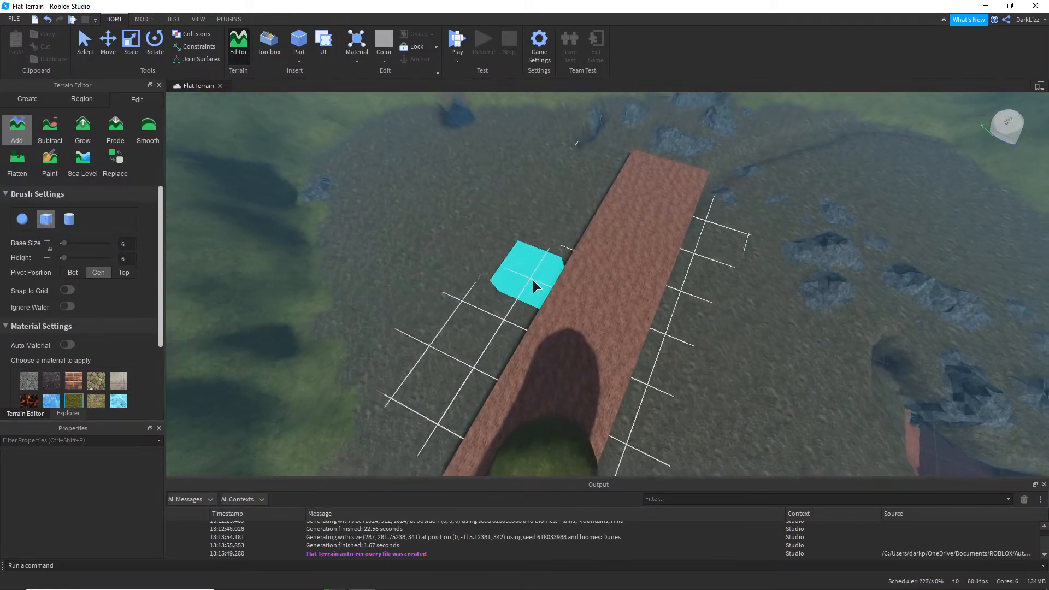
pyautogui.moveTo(598, 343); pyautogui.dragTo(631, 235)
pyautogui.moveTo(691, 235); pyautogui.dragTo(692, 235, button='right')
# Step: Build a large, irregular grass mass over the end of the brick slab with the cylinder brush
pyautogui.click(69, 219)
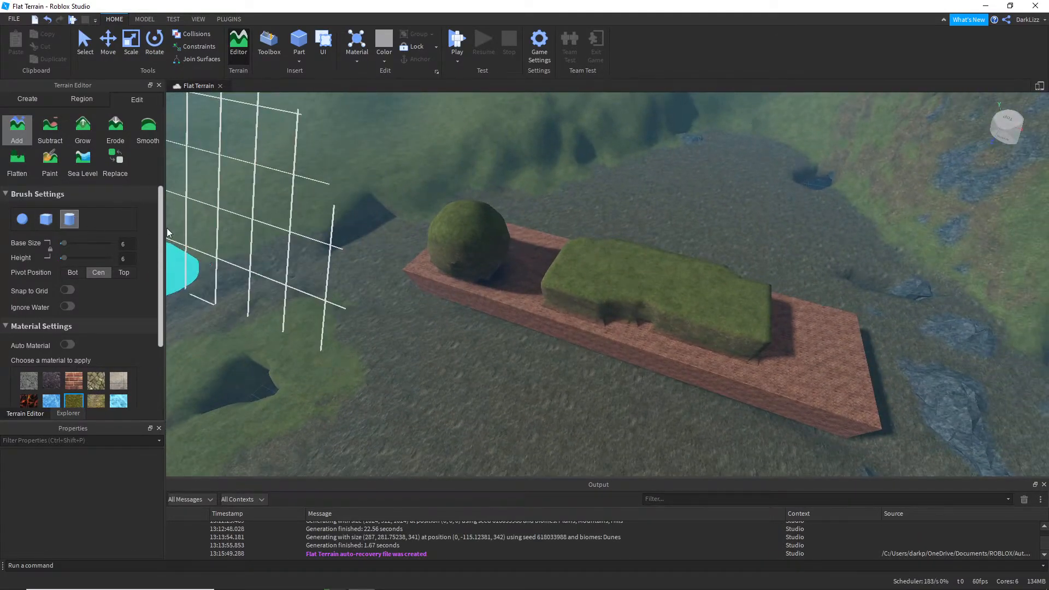
pyautogui.moveTo(524, 244)
pyautogui.mouseDown()
pyautogui.moveTo(520, 168)
pyautogui.moveTo(473, 227)
pyautogui.moveTo(488, 280)
pyautogui.mouseUp()
pyautogui.moveTo(498, 241); pyautogui.dragTo(498, 240, button='right')
pyautogui.scroll(-2, 453, 376)
pyautogui.moveTo(454, 375)
pyautogui.mouseDown()
pyautogui.moveTo(552, 293)
pyautogui.moveTo(559, 415)
pyautogui.mouseUp()
pyautogui.scroll(2, 617, 403)
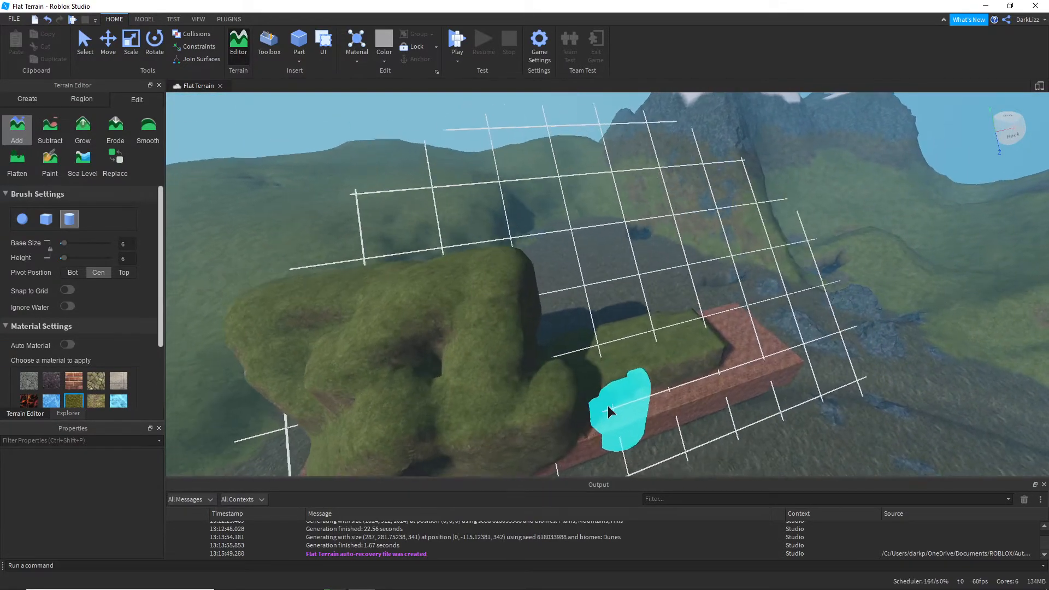
# Step: Switch to the sphere brush at base size 13 and add a large ball of grass to the irregular mass
pyautogui.click(22, 219)
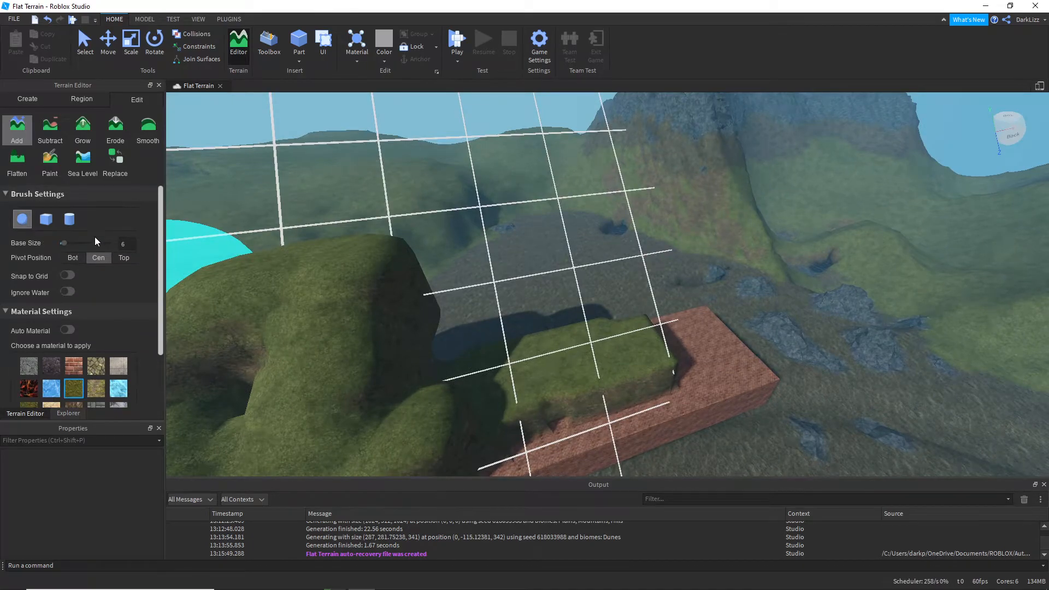
pyautogui.moveTo(411, 226); pyautogui.dragTo(412, 227, button='right')
pyautogui.scroll(-2, 412, 226)
pyautogui.moveTo(62, 243); pyautogui.dragTo(70, 242)
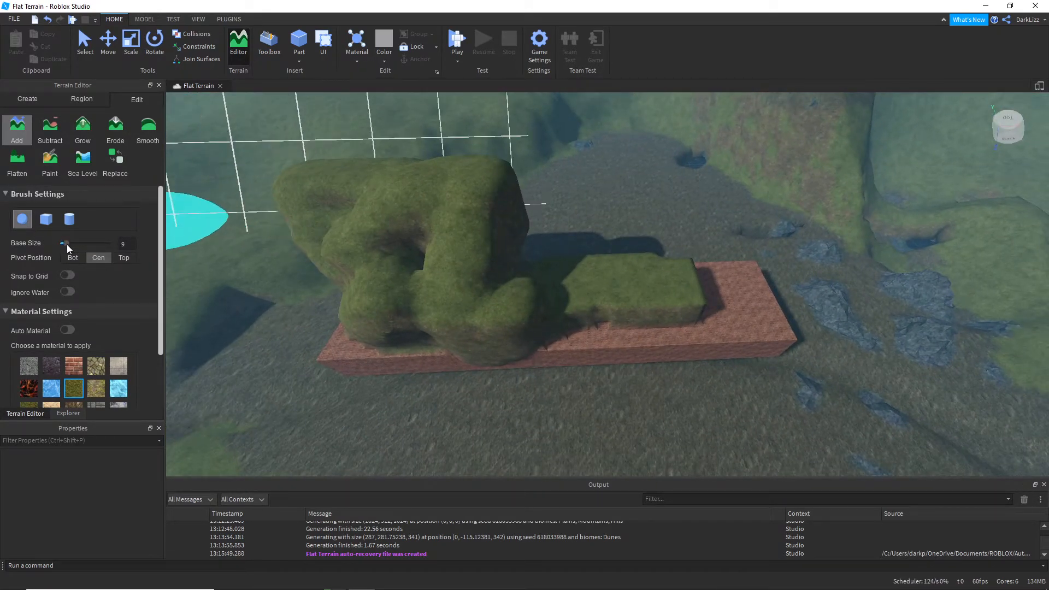
pyautogui.click(516, 248)
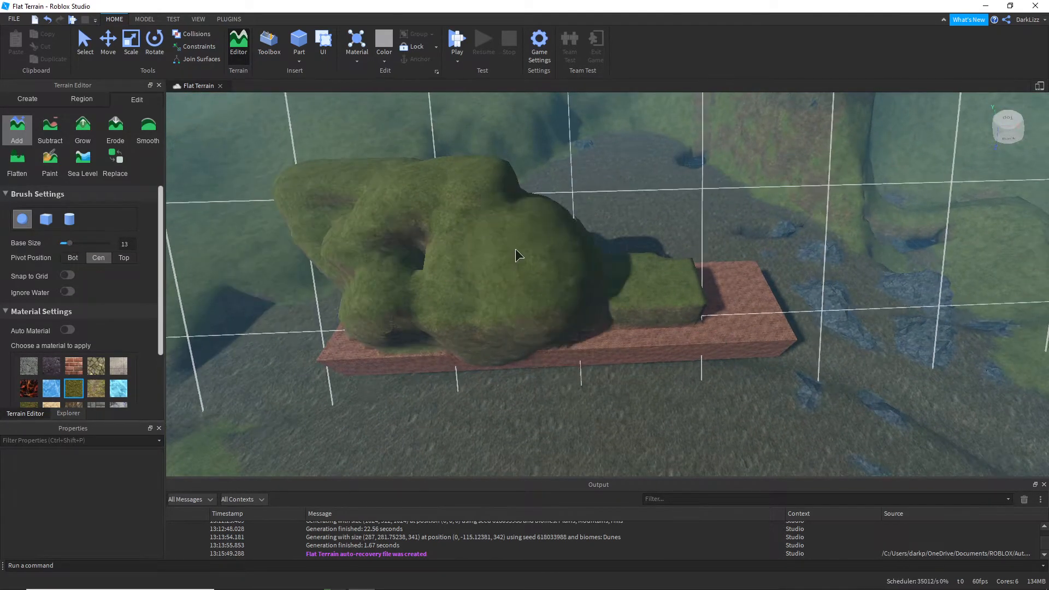
# Step: Set the brush pivot to bottom and place two large grass spheres resting on the ground near the brick slab
pyautogui.click(77, 256)
pyautogui.moveTo(807, 383); pyautogui.dragTo(813, 386, button='right')
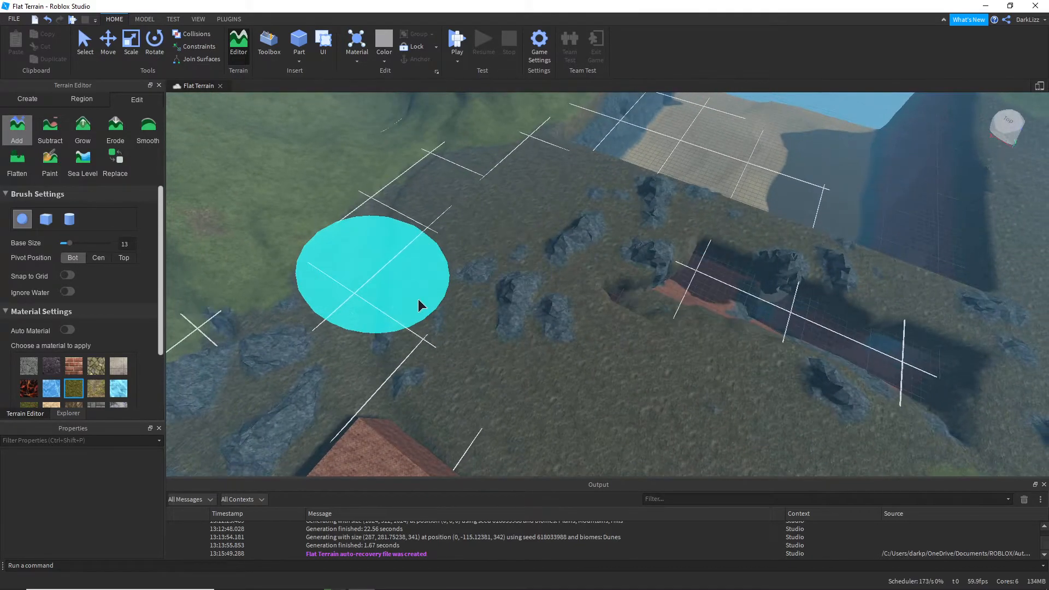
pyautogui.click(514, 351)
pyautogui.moveTo(513, 352); pyautogui.dragTo(695, 387, button='right')
pyautogui.moveTo(727, 448); pyautogui.dragTo(708, 410, button='right')
pyautogui.moveTo(672, 207); pyautogui.dragTo(667, 210, button='right')
pyautogui.press('s')
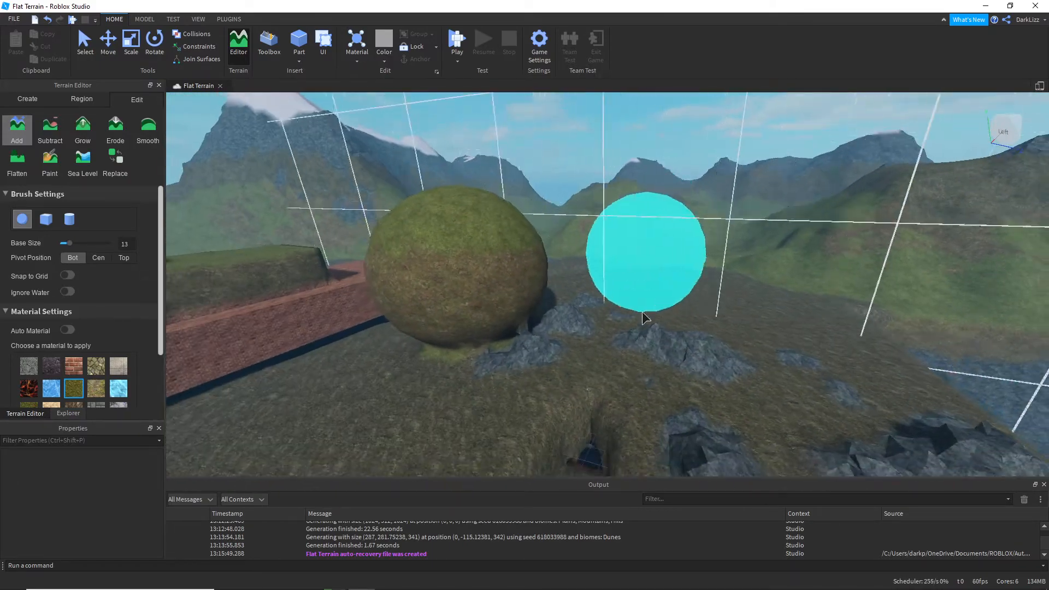
pyautogui.click(665, 311)
pyautogui.press('d')
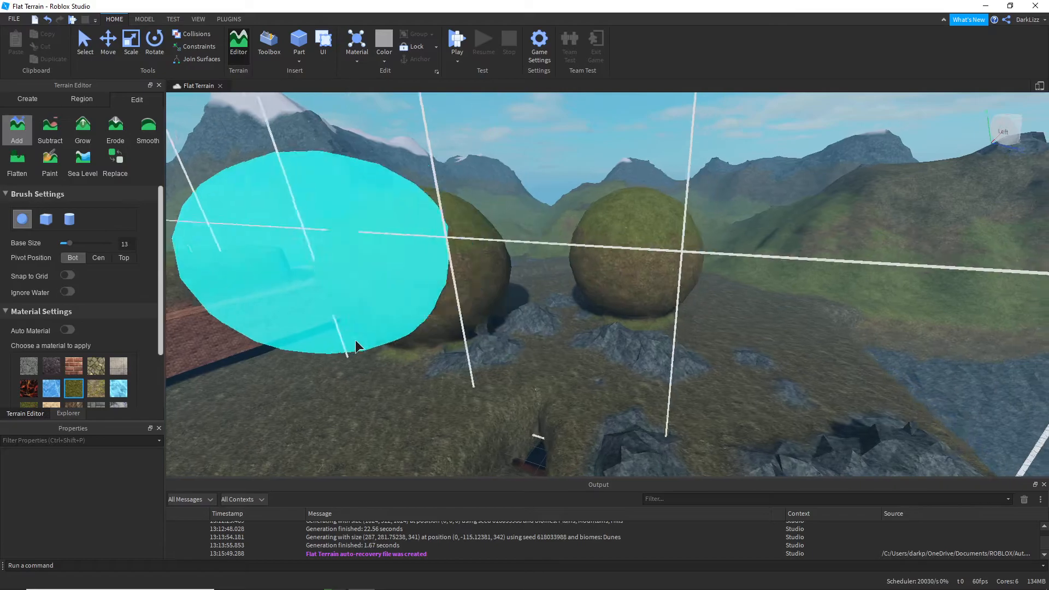
# Step: Set the brush pivot to center and place a half-buried grass sphere beside the other two
pyautogui.click(99, 258)
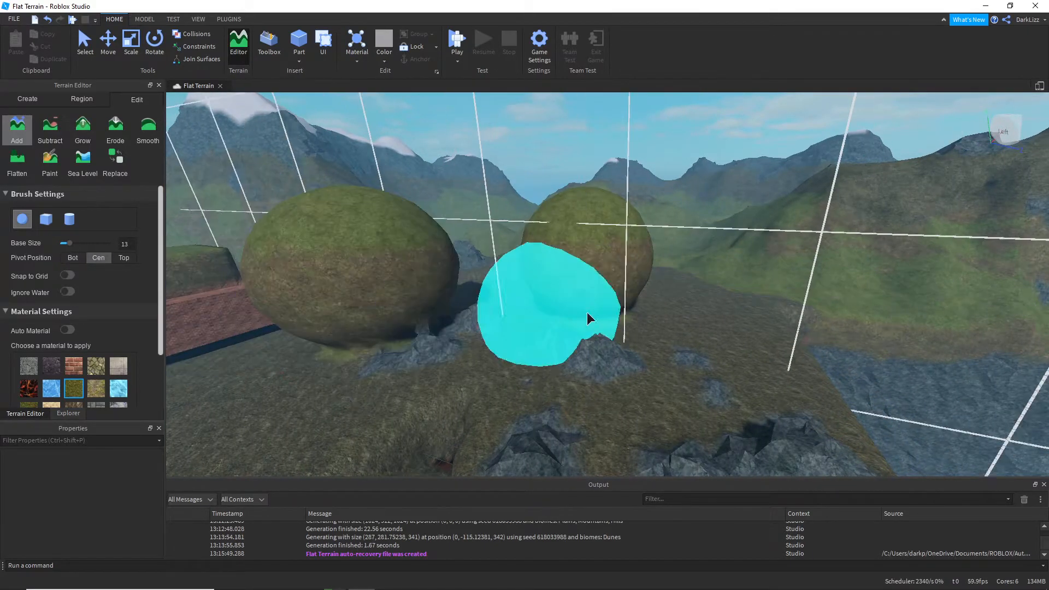
pyautogui.click(706, 322)
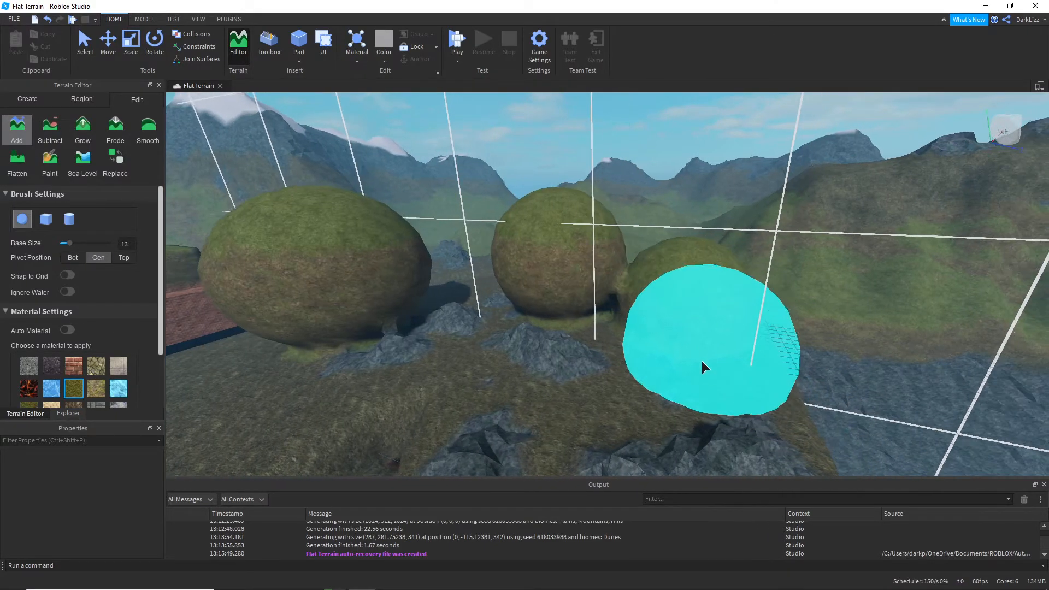
pyautogui.press('a')
# Step: Set the brush pivot to top and add two grass spheres sunk beneath the ground surface in front of the others
pyautogui.click(117, 258)
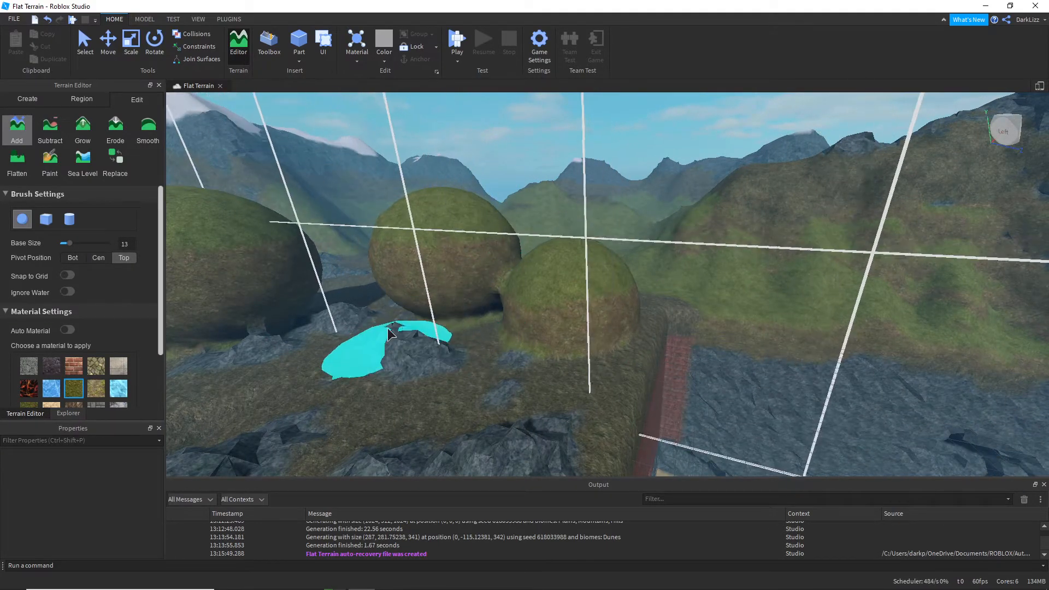
pyautogui.click(355, 370)
pyautogui.click(572, 430)
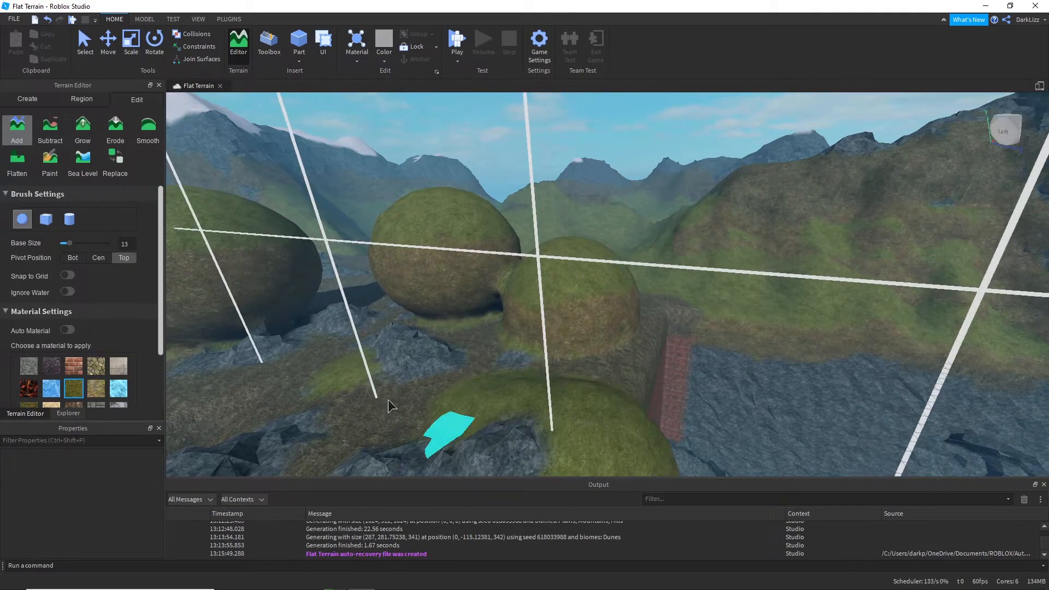
pyautogui.press('s')
pyautogui.press('a')
# Step: Return the brush pivot to bottom and brush tall grass-covered pillars rising from the ground
pyautogui.click(73, 257)
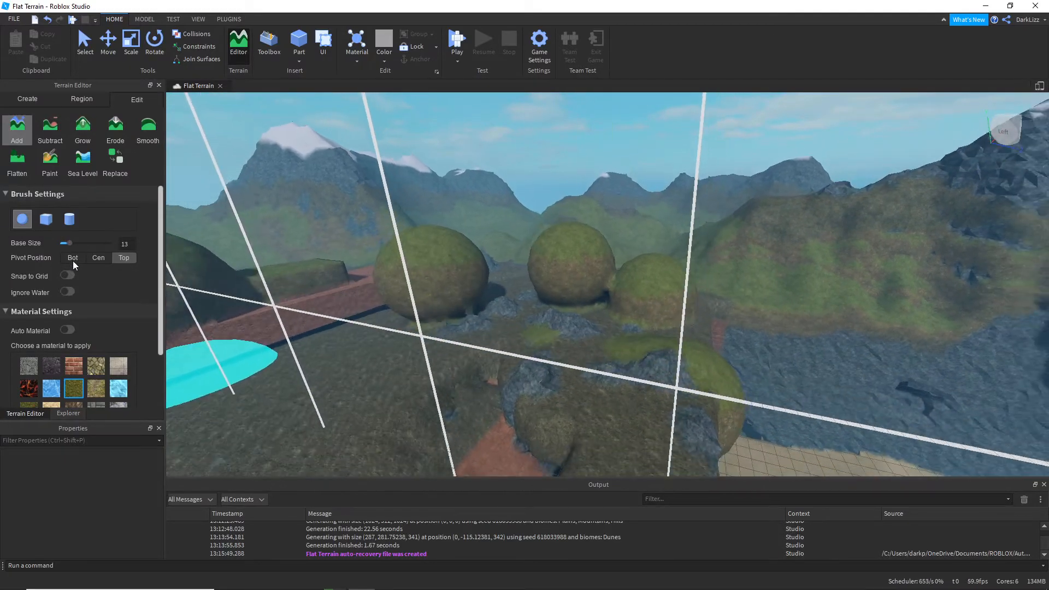
pyautogui.moveTo(343, 408)
pyautogui.mouseDown()
pyautogui.moveTo(335, 255)
pyautogui.moveTo(345, 113)
pyautogui.mouseUp()
pyautogui.press('s')
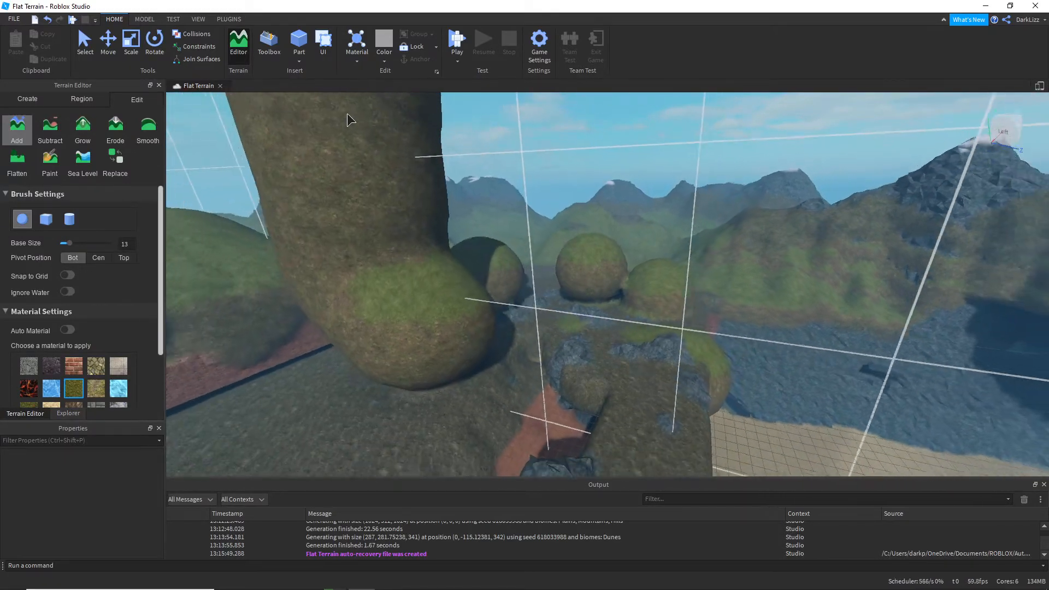
pyautogui.press('a')
pyautogui.moveTo(482, 245); pyautogui.dragTo(468, 304, button='right')
pyautogui.moveTo(459, 309)
pyautogui.mouseDown()
pyautogui.moveTo(440, 299)
pyautogui.moveTo(372, 188)
pyautogui.mouseUp()
pyautogui.press('w')
# Step: Turn on Snap to Grid and Ignore Water for the Add brush
pyautogui.moveTo(604, 215); pyautogui.dragTo(604, 215, button='right')
pyautogui.press('d')
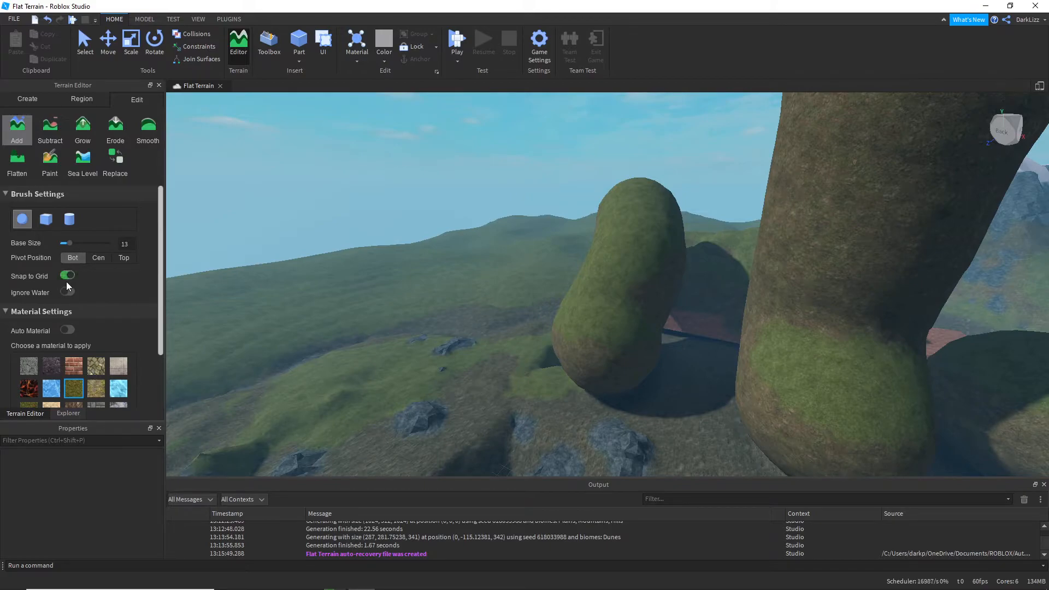
pyautogui.moveTo(398, 243); pyautogui.dragTo(399, 244, button='right')
pyautogui.press('s')
pyautogui.moveTo(617, 339)
pyautogui.mouseDown()
pyautogui.moveTo(470, 339)
pyautogui.moveTo(512, 339)
pyautogui.mouseUp()
pyautogui.moveTo(513, 339); pyautogui.dragTo(513, 340, button='right')
pyautogui.press('w')
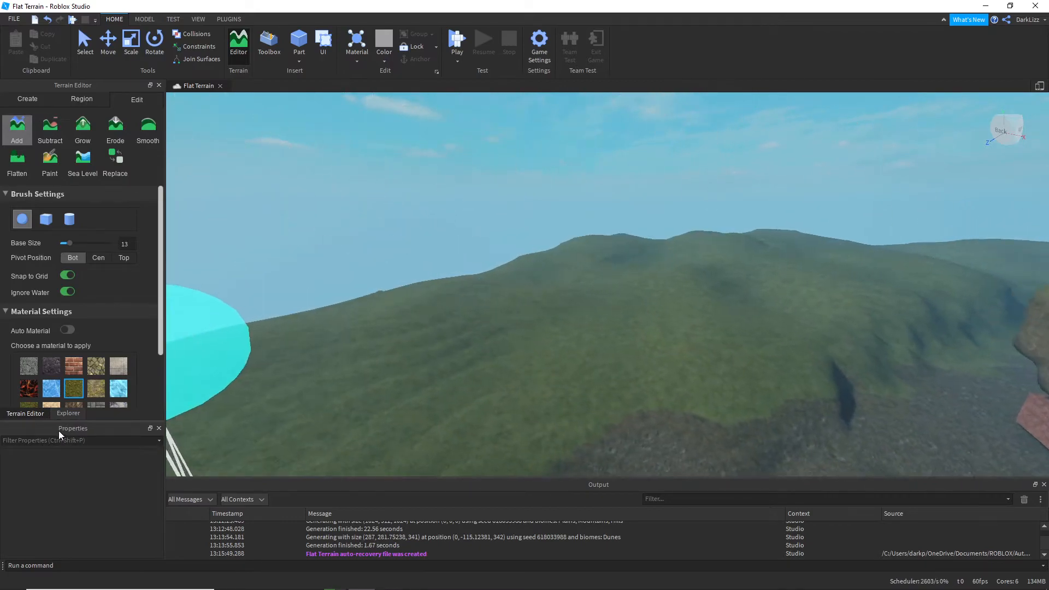
# Step: Choose Water as the brush material and brush bodies of water onto the ground beside the grass mounds
pyautogui.scroll(-3, 51, 400)
pyautogui.click(35, 385)
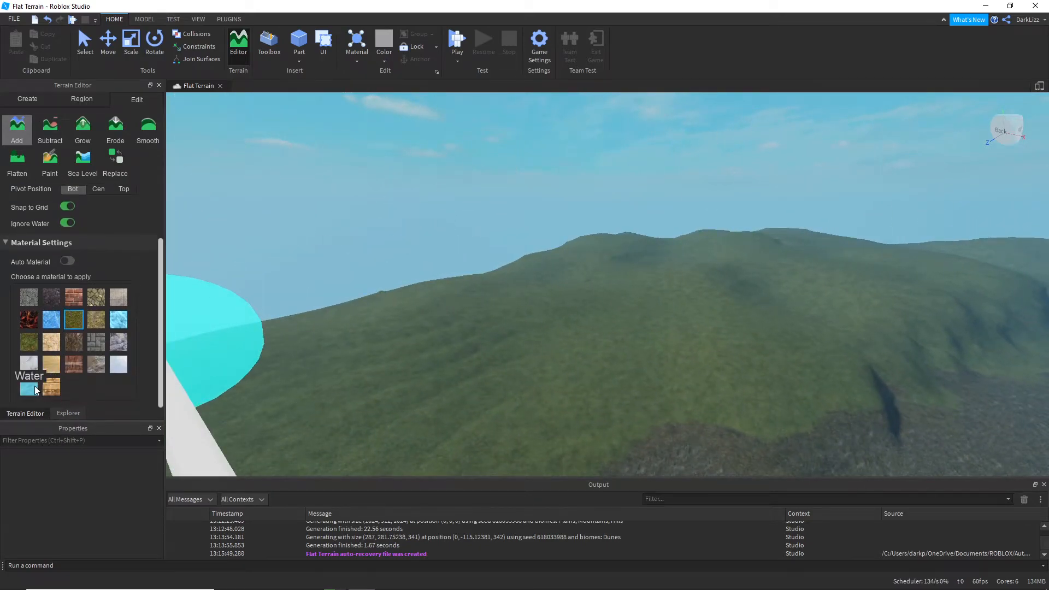
pyautogui.moveTo(668, 328); pyautogui.dragTo(590, 349)
pyautogui.moveTo(517, 462)
pyautogui.mouseDown()
pyautogui.moveTo(733, 353)
pyautogui.moveTo(571, 358)
pyautogui.mouseUp()
pyautogui.press('s')
pyautogui.moveTo(677, 416); pyautogui.dragTo(677, 416, button='right')
pyautogui.moveTo(552, 420); pyautogui.dragTo(570, 422, button='right')
pyautogui.moveTo(634, 334)
pyautogui.mouseDown()
pyautogui.moveTo(654, 262)
pyautogui.moveTo(536, 350)
pyautogui.mouseUp()
pyautogui.moveTo(659, 303); pyautogui.dragTo(655, 303, button='right')
pyautogui.press('w')
pyautogui.press('s')
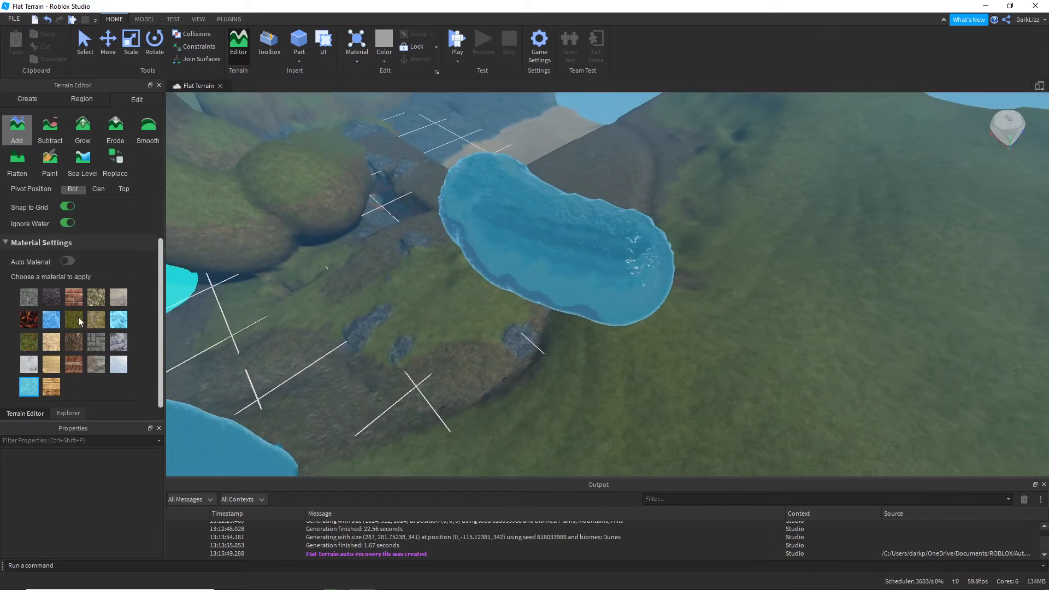
# Step: Cover one end of the water with grass terrain, and carve hollows into it using the Subtract tool's size 6 sphere brush
pyautogui.click(75, 321)
pyautogui.moveTo(628, 294)
pyautogui.mouseDown()
pyautogui.moveTo(615, 347)
pyautogui.moveTo(749, 362)
pyautogui.moveTo(612, 267)
pyautogui.mouseUp()
pyautogui.click(53, 129)
pyautogui.moveTo(561, 224)
pyautogui.mouseDown()
pyautogui.moveTo(604, 322)
pyautogui.moveTo(693, 398)
pyautogui.mouseUp()
pyautogui.moveTo(691, 323); pyautogui.dragTo(641, 307)
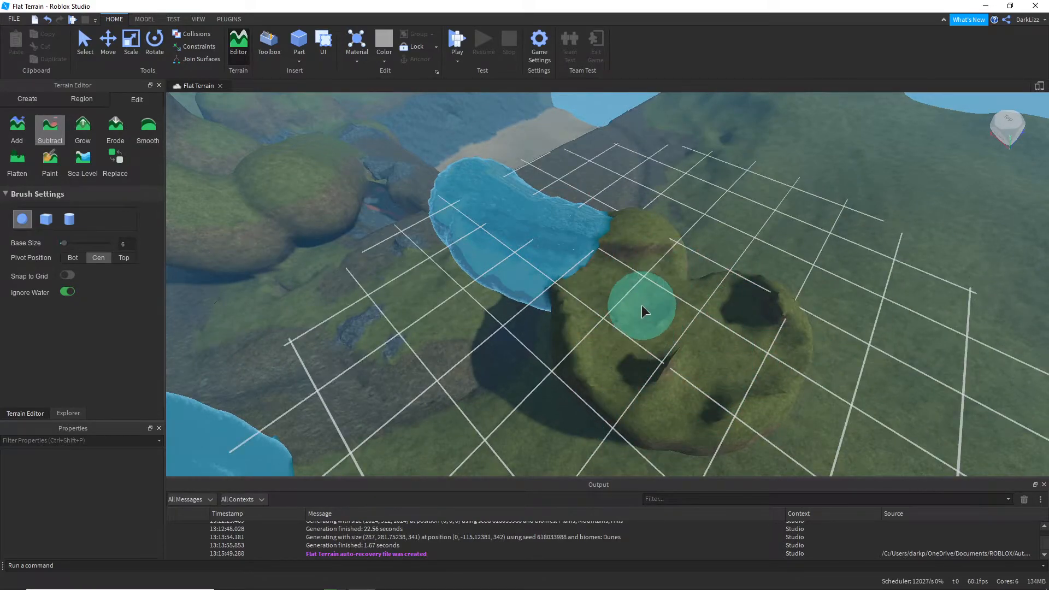
# Step: Raise bumps on the carved grass mound with the size 6 Grow brush at strength 1, and wear its surface down with Erode
pyautogui.moveTo(762, 421); pyautogui.dragTo(764, 422, button='right')
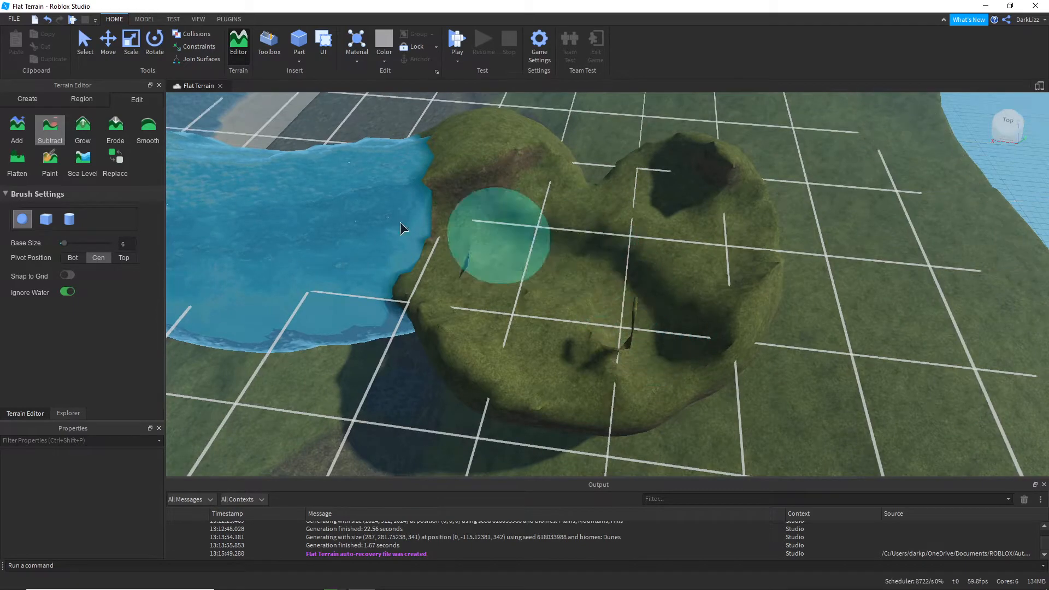
pyautogui.click(83, 129)
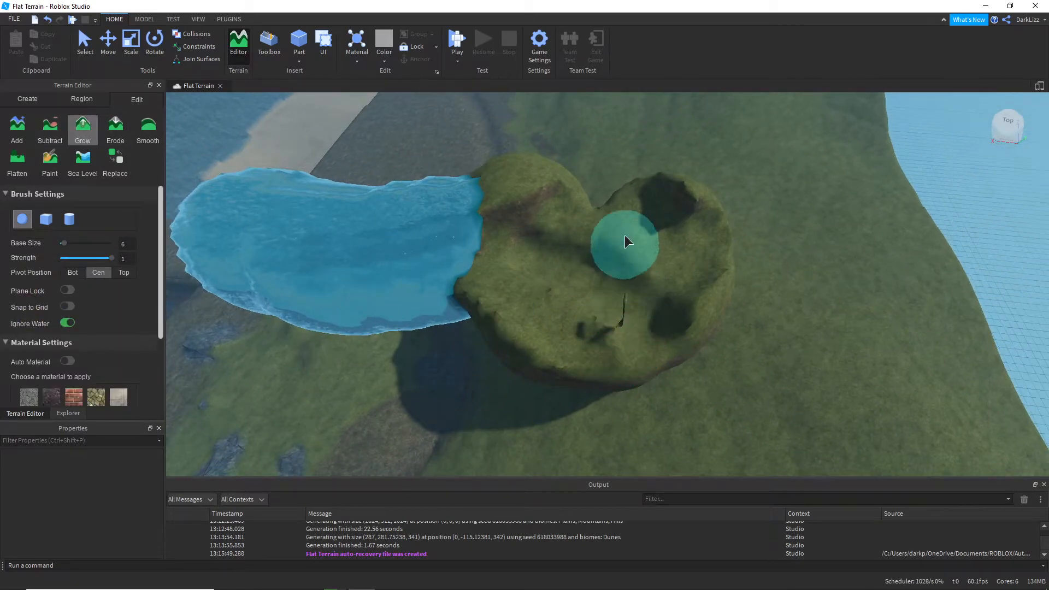
pyautogui.click(492, 297)
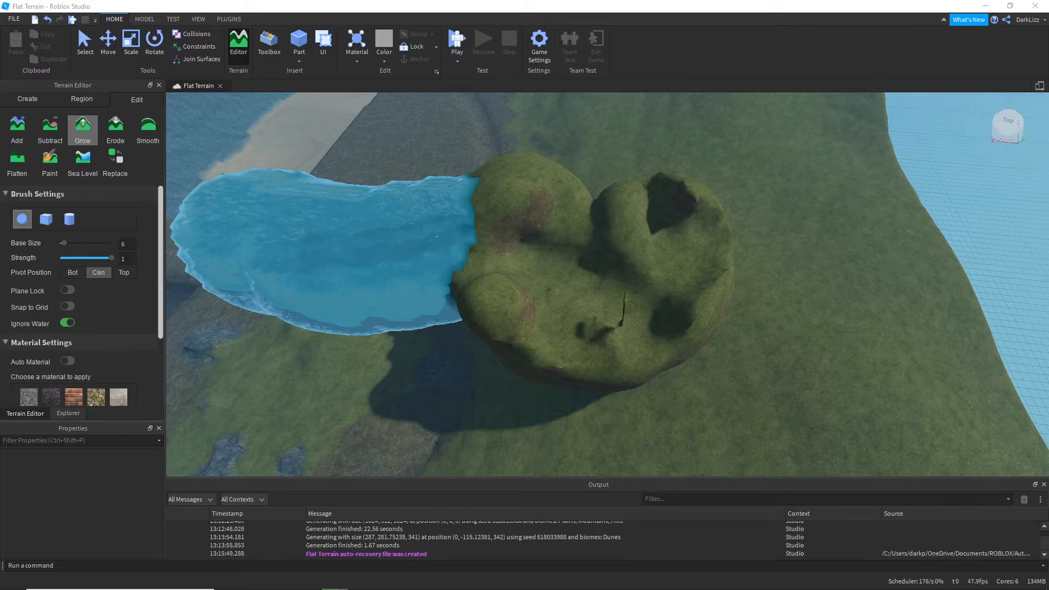
pyautogui.click(120, 130)
pyautogui.moveTo(592, 270)
pyautogui.mouseDown()
pyautogui.moveTo(648, 251)
pyautogui.moveTo(560, 316)
pyautogui.mouseUp()
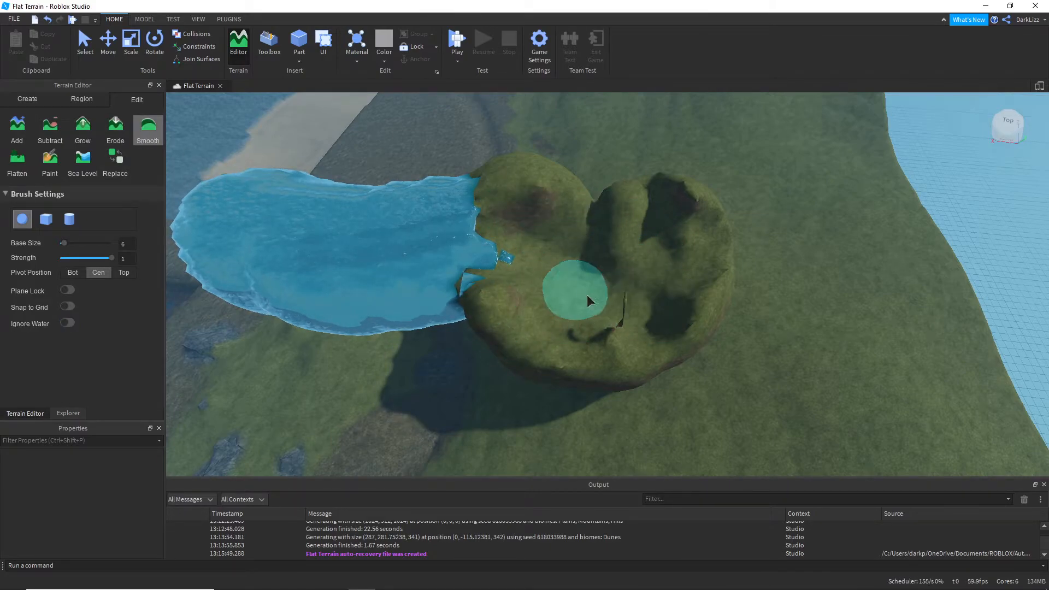
# Step: Smooth the eroded grass mound and the rocky ground nearby using the size 6 sphere Smooth brush at strength 1
pyautogui.moveTo(656, 322); pyautogui.dragTo(480, 372, button='right')
pyautogui.moveTo(530, 337); pyautogui.dragTo(455, 403, button='right')
pyautogui.moveTo(456, 403)
pyautogui.mouseDown()
pyautogui.moveTo(562, 313)
pyautogui.moveTo(529, 423)
pyautogui.mouseUp()
pyautogui.press('s')
pyautogui.press('w')
pyautogui.moveTo(492, 286)
pyautogui.mouseDown()
pyautogui.moveTo(460, 278)
pyautogui.moveTo(514, 244)
pyautogui.moveTo(579, 261)
pyautogui.mouseUp()
pyautogui.press('w')
pyautogui.moveTo(759, 369); pyautogui.dragTo(759, 368, button='right')
pyautogui.press('w')
pyautogui.press('w')
pyautogui.moveTo(690, 363); pyautogui.dragTo(613, 389, button='right')
pyautogui.press('s')
pyautogui.moveTo(496, 333)
pyautogui.mouseDown()
pyautogui.moveTo(535, 166)
pyautogui.moveTo(487, 272)
pyautogui.moveTo(543, 180)
pyautogui.moveTo(507, 281)
pyautogui.moveTo(524, 210)
pyautogui.moveTo(577, 250)
pyautogui.moveTo(548, 291)
pyautogui.mouseUp()
pyautogui.press('a')
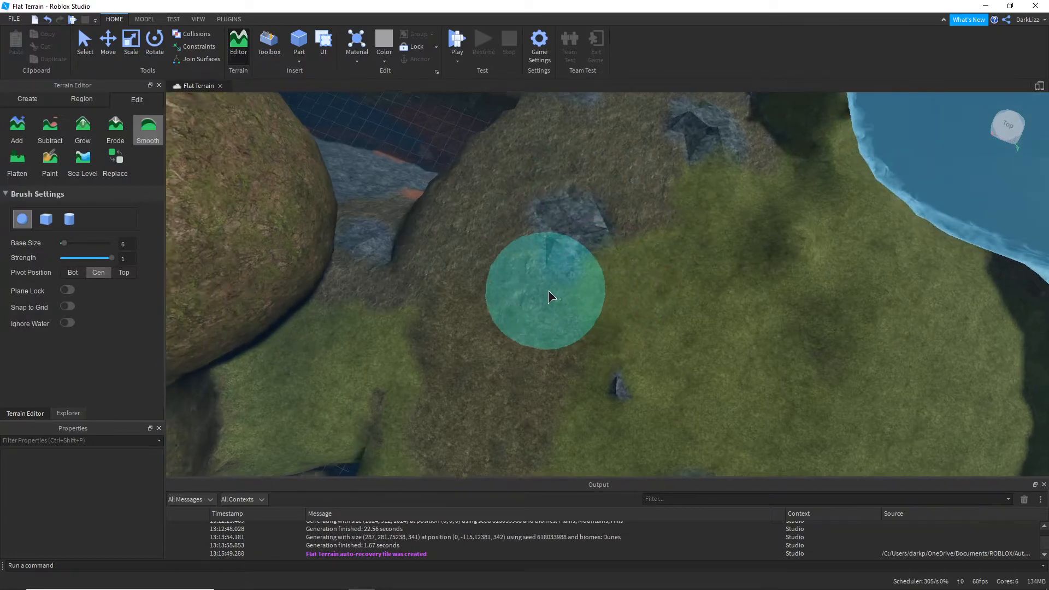
pyautogui.press('w')
pyautogui.moveTo(625, 307)
pyautogui.mouseDown()
pyautogui.moveTo(663, 201)
pyautogui.moveTo(693, 304)
pyautogui.mouseUp()
pyautogui.press('s')
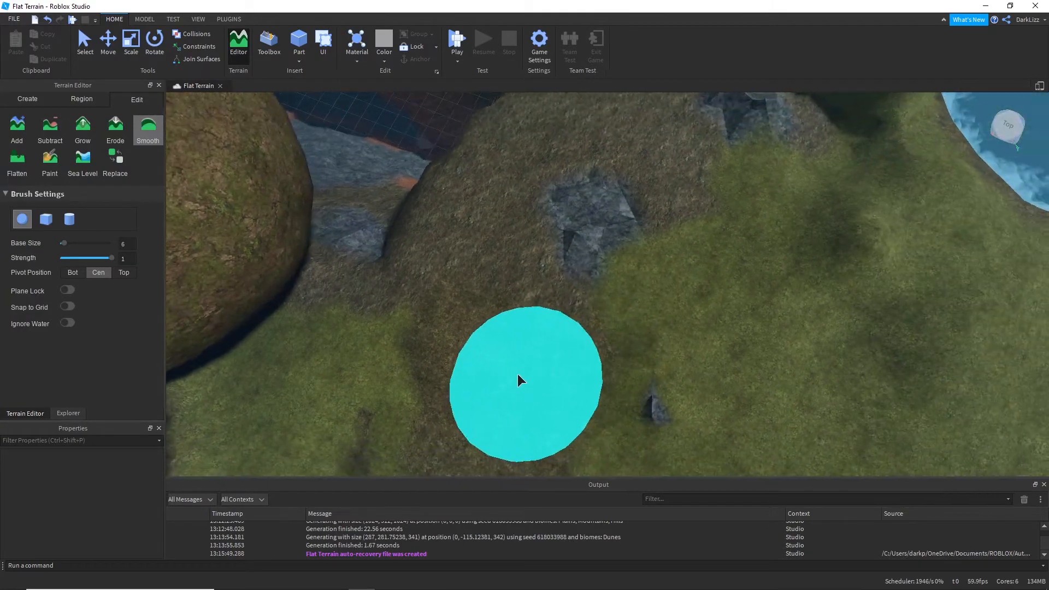
# Step: Flatten the uneven grassy ground beside the water with the size 6 sphere Flatten brush at strength 1
pyautogui.click(17, 159)
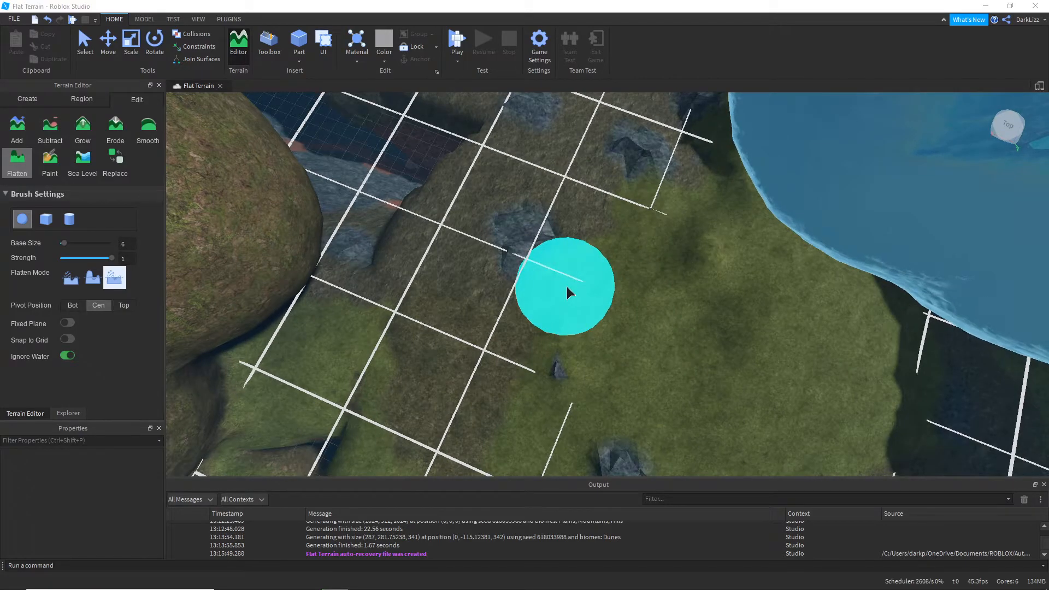
pyautogui.moveTo(894, 316); pyautogui.dragTo(605, 270, button='right')
pyautogui.moveTo(605, 270)
pyautogui.mouseDown()
pyautogui.moveTo(676, 211)
pyautogui.moveTo(779, 179)
pyautogui.moveTo(587, 258)
pyautogui.moveTo(403, 250)
pyautogui.mouseUp()
pyautogui.moveTo(403, 250); pyautogui.dragTo(403, 250, button='right')
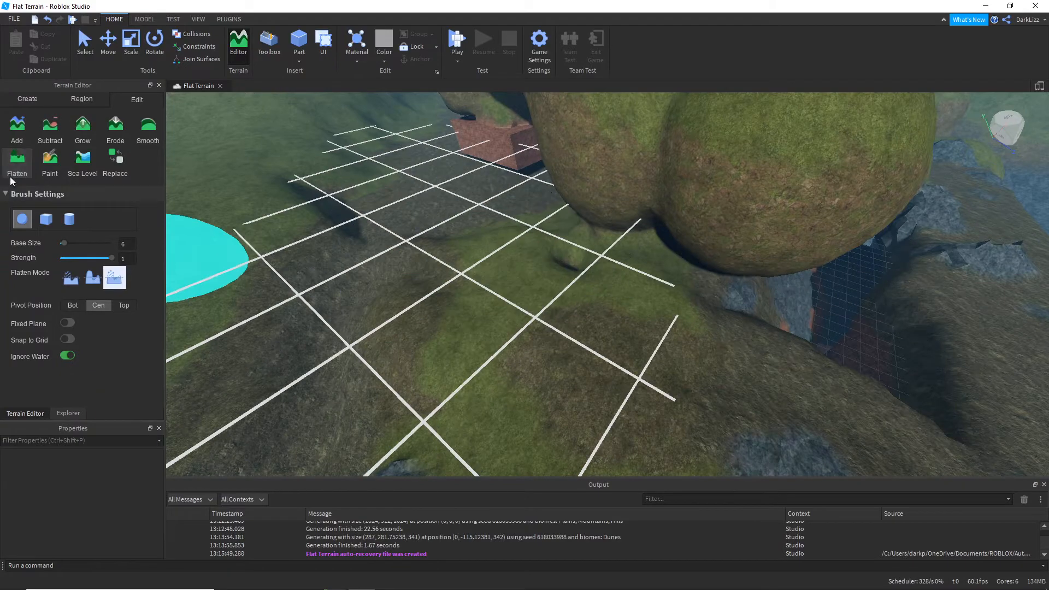
# Step: Paint the ground near the floating water with Brick using the size 6 Paint brush
pyautogui.click(48, 162)
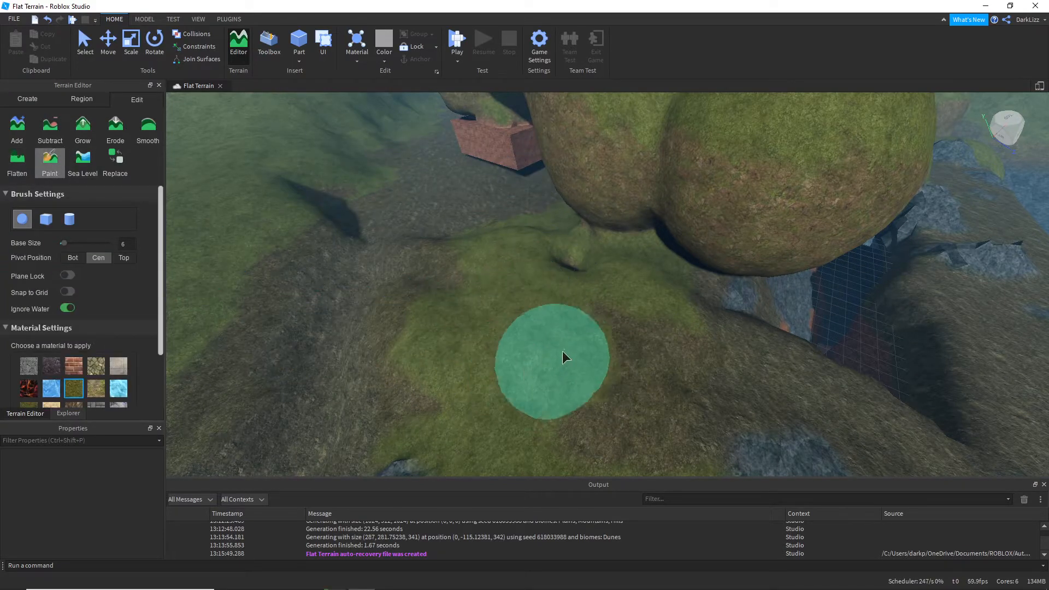
pyautogui.moveTo(638, 394); pyautogui.dragTo(713, 401)
pyautogui.press('s')
pyautogui.click(71, 369)
pyautogui.moveTo(609, 333)
pyautogui.mouseDown()
pyautogui.moveTo(461, 425)
pyautogui.moveTo(978, 415)
pyautogui.mouseUp()
pyautogui.moveTo(771, 395); pyautogui.dragTo(672, 352, button='right')
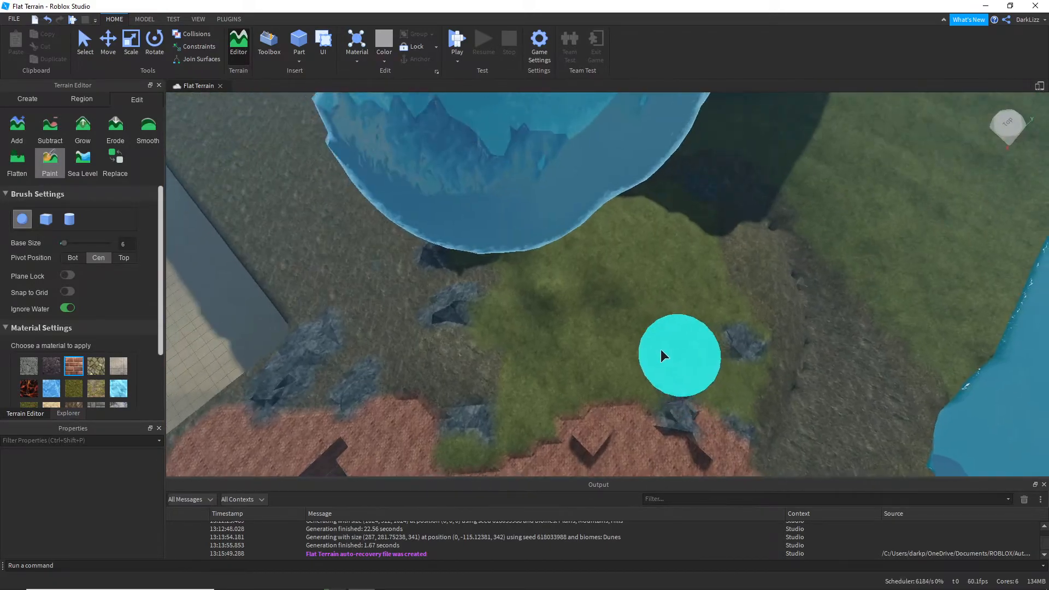
# Step: Paint a Glacier patch on the grass between the floating water and the brick area
pyautogui.press('s')
pyautogui.press('a')
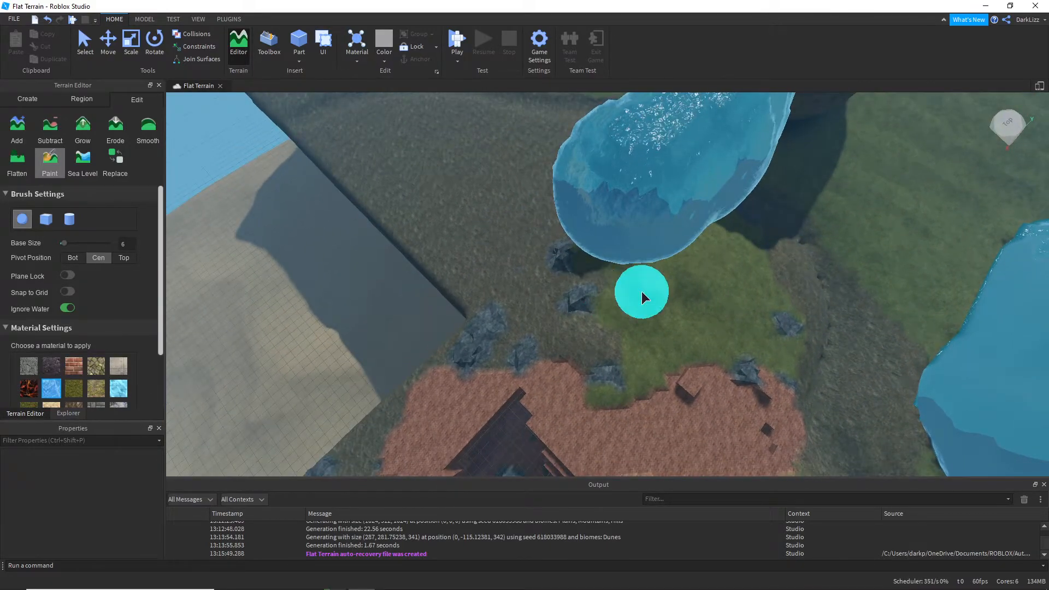
pyautogui.moveTo(641, 291); pyautogui.dragTo(672, 273)
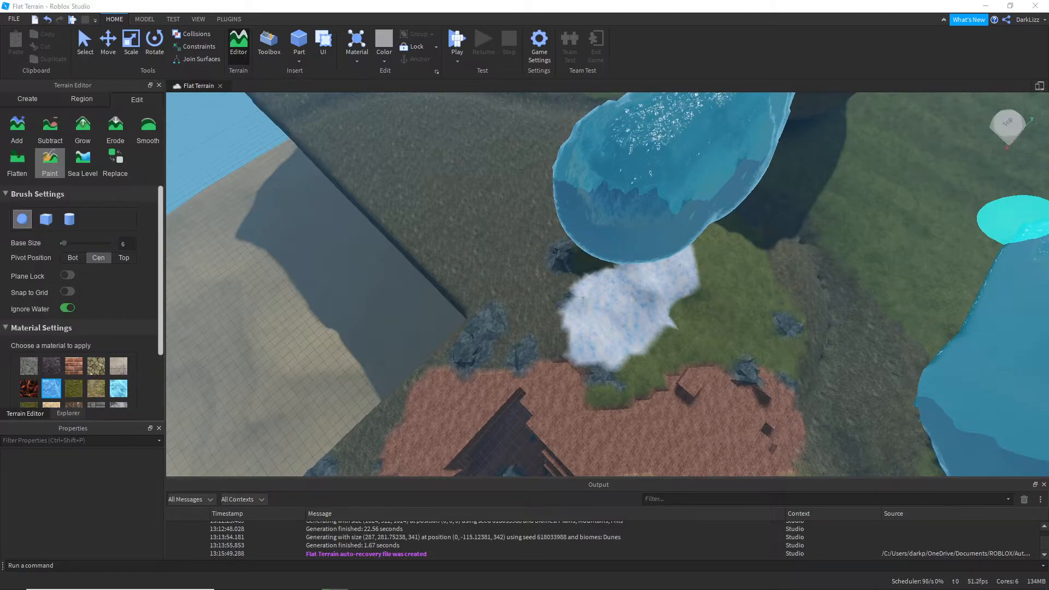
# Step: Set the Sea Level region to position 0, -128, 0 and size 1024 × 256 × 1024, and create water in it
pyautogui.click(81, 171)
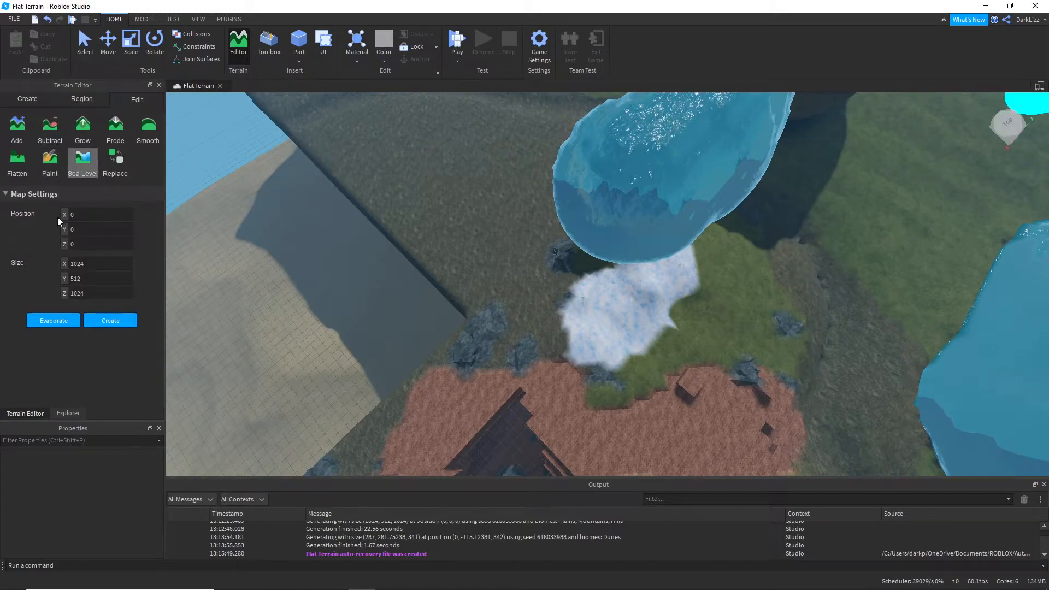
pyautogui.moveTo(375, 240); pyautogui.dragTo(376, 240, button='right')
pyautogui.scroll(-6, 782, 221)
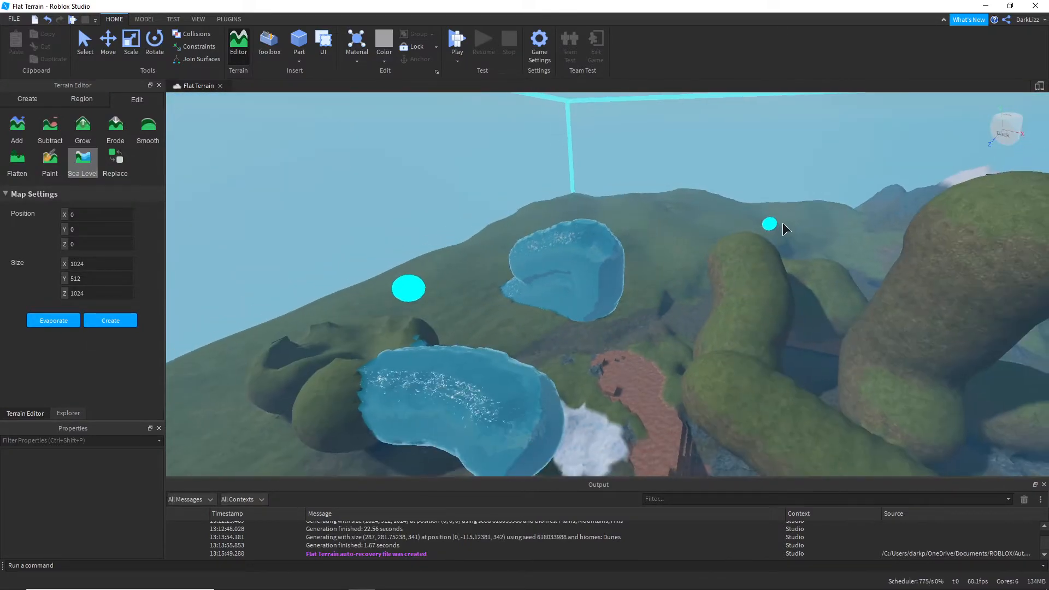
pyautogui.moveTo(765, 236); pyautogui.dragTo(765, 236, button='right')
pyautogui.moveTo(735, 193); pyautogui.dragTo(685, 384)
pyautogui.moveTo(688, 378); pyautogui.dragTo(689, 378, button='right')
pyautogui.scroll(3, 688, 378)
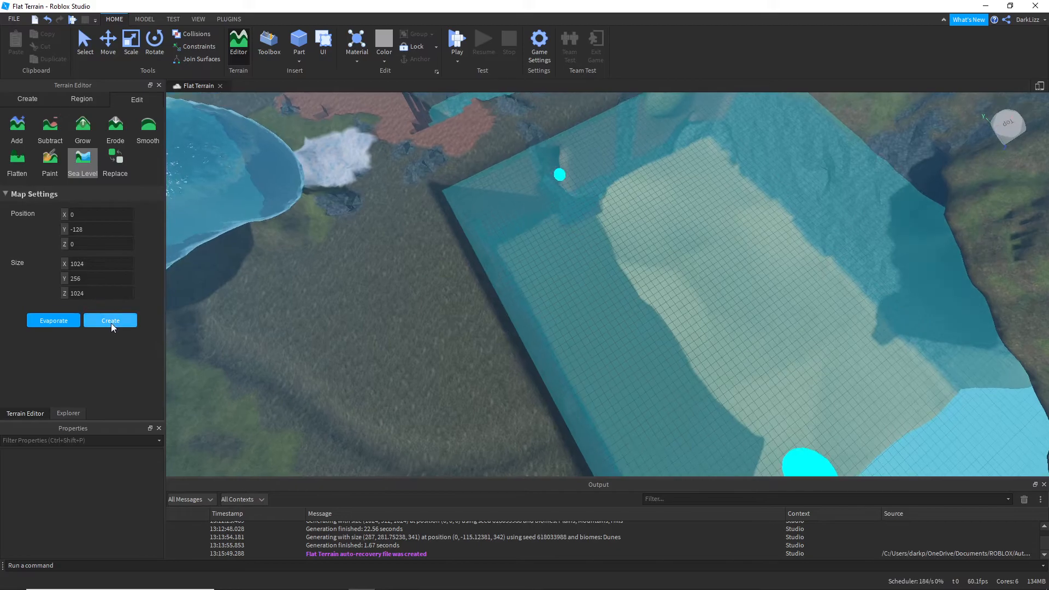
pyautogui.click(112, 323)
pyautogui.moveTo(531, 329); pyautogui.dragTo(532, 329, button='right')
pyautogui.press('w')
pyautogui.press('w')
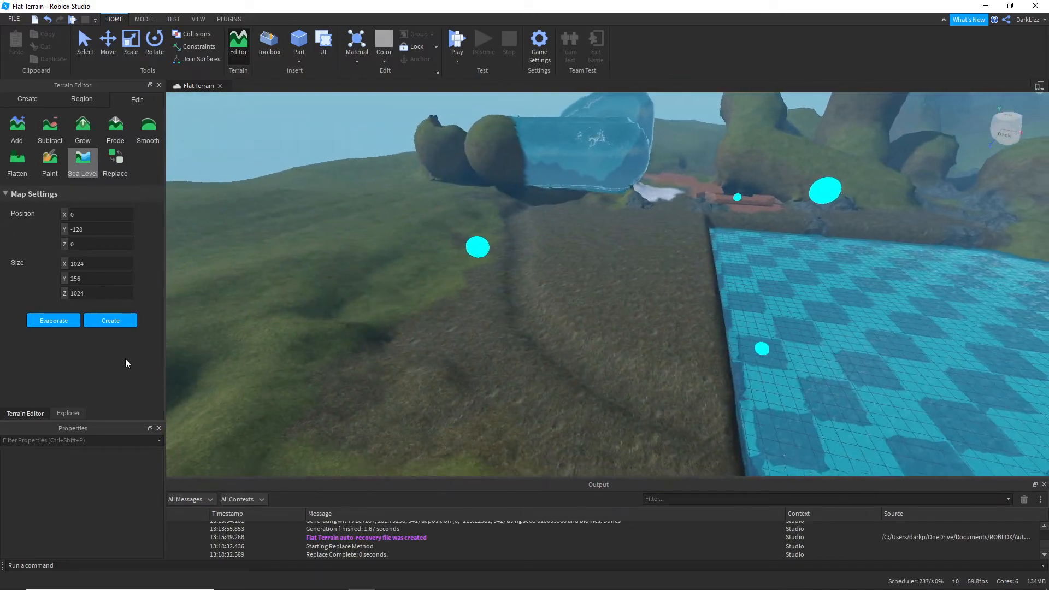
# Step: Shrink the Sea Level region to 245 × 256 × 128 at position 8, -128, 448, and evaporate the water inside it
pyautogui.press('s')
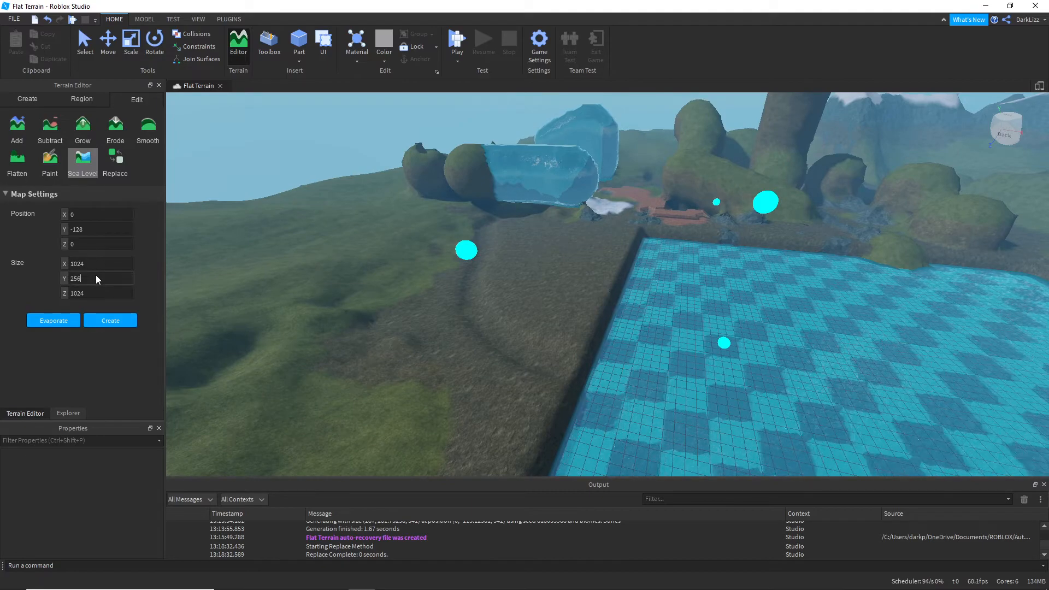
pyautogui.moveTo(102, 265); pyautogui.dragTo(59, 266)
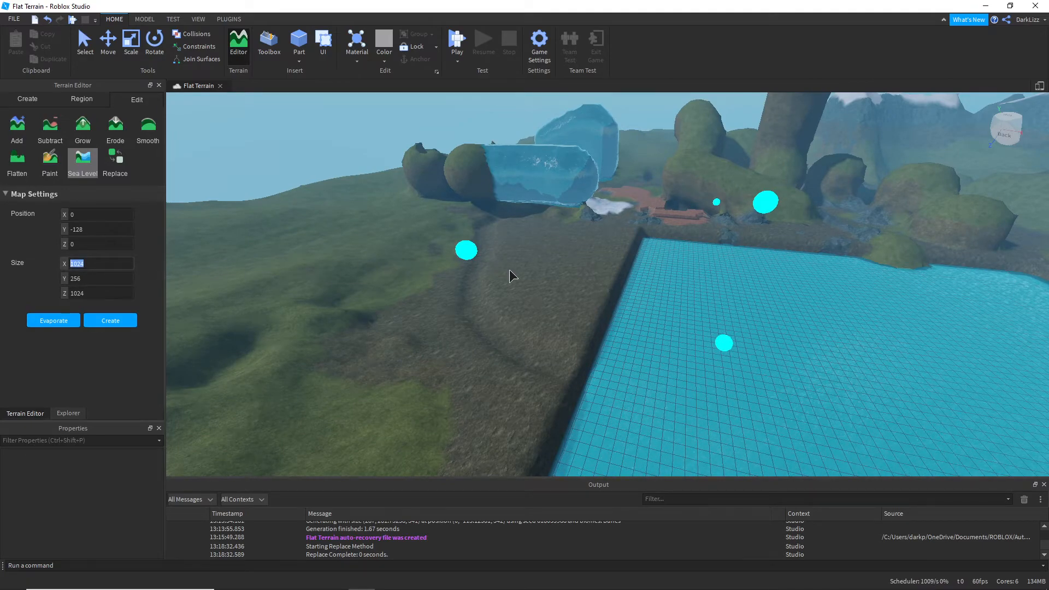
pyautogui.moveTo(510, 270); pyautogui.dragTo(510, 270, button='right')
pyautogui.scroll(-1, 511, 257)
pyautogui.moveTo(494, 160); pyautogui.dragTo(633, 420)
pyautogui.moveTo(517, 316); pyautogui.dragTo(517, 316, button='right')
pyautogui.moveTo(579, 290); pyautogui.dragTo(579, 290, button='right')
pyautogui.moveTo(478, 447); pyautogui.dragTo(428, 463)
pyautogui.moveTo(428, 463); pyautogui.dragTo(429, 463, button='right')
pyautogui.press('d')
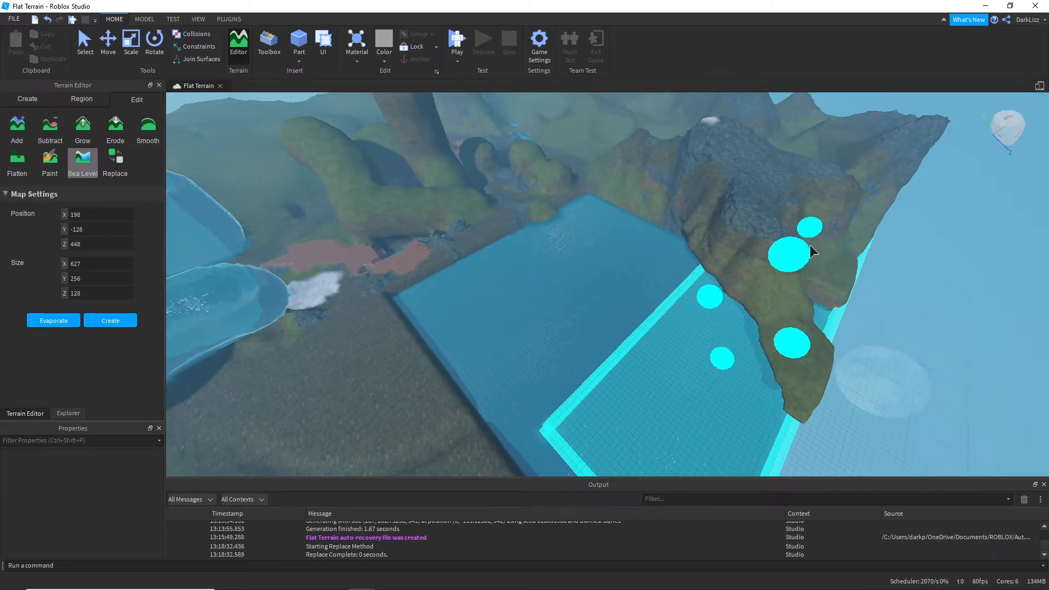
pyautogui.moveTo(804, 245); pyautogui.dragTo(756, 336)
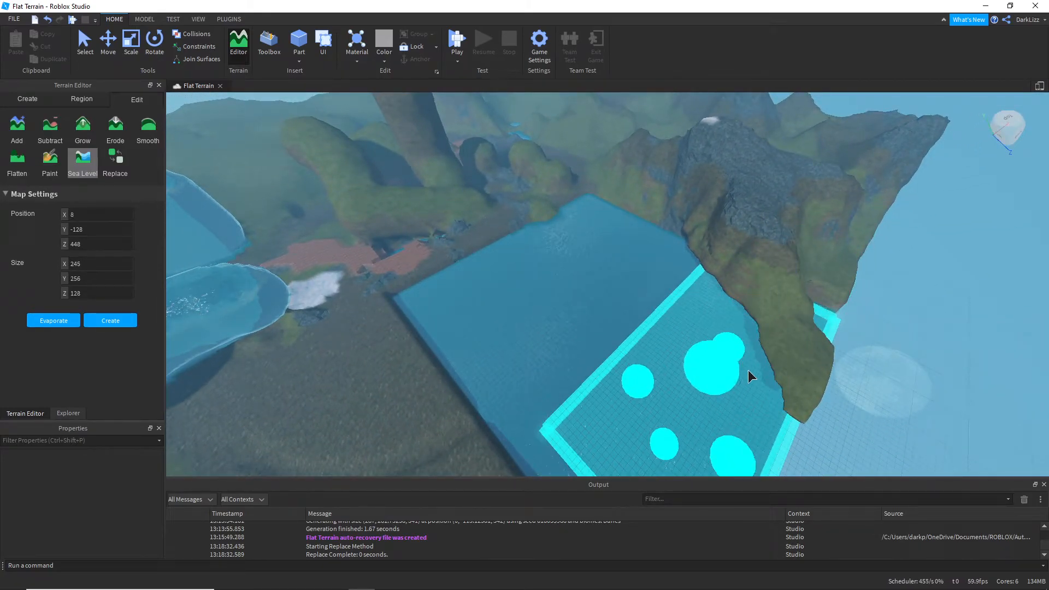
pyautogui.moveTo(741, 392); pyautogui.dragTo(742, 392, button='right')
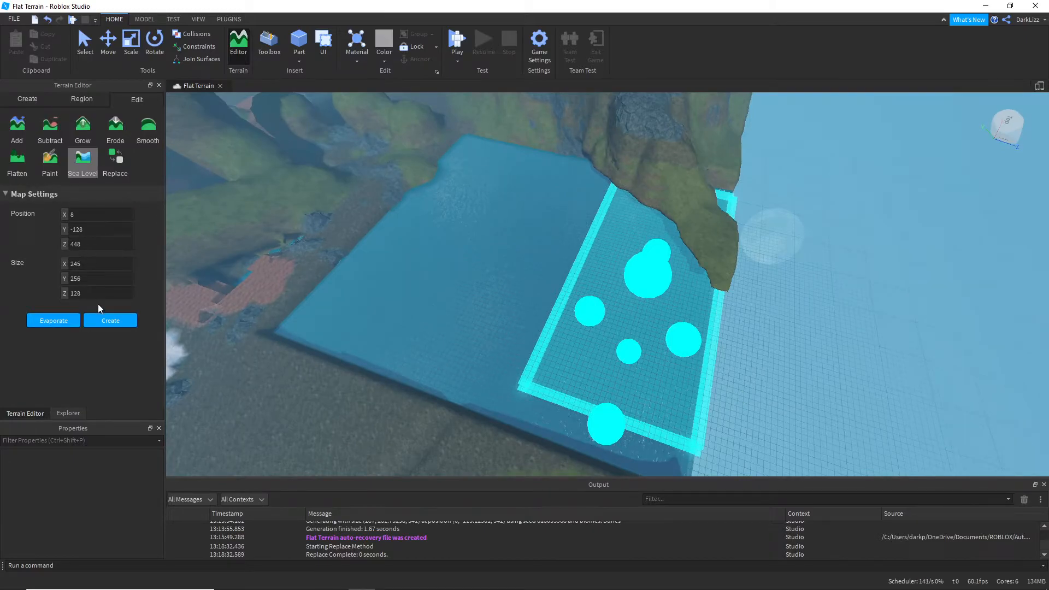
pyautogui.click(68, 320)
# Step: Examine the evaporated section of the sea and the mountains around it
pyautogui.moveTo(749, 352); pyautogui.dragTo(749, 352, button='right')
pyautogui.press('w')
pyautogui.press('d')
pyautogui.scroll(3, 644, 275)
pyautogui.press('w')
pyautogui.moveTo(643, 274); pyautogui.dragTo(643, 274, button='right')
pyautogui.press('w')
pyautogui.moveTo(538, 371); pyautogui.dragTo(539, 371, button='right')
pyautogui.press('s')
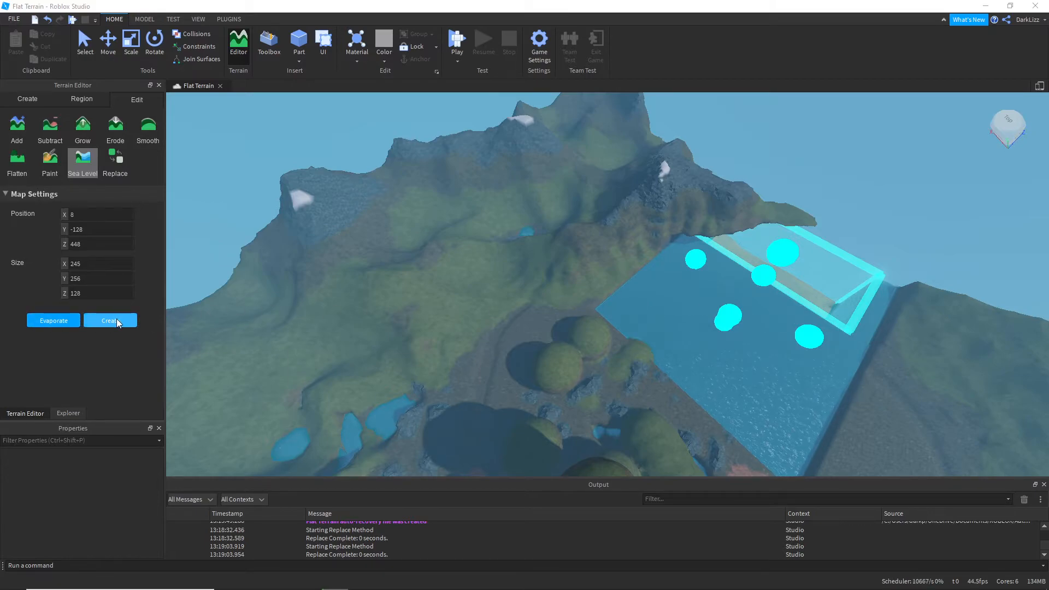
# Step: Replace the Brick material with Sandstone throughout the 1024 × 512 × 1024 box region
pyautogui.click(111, 171)
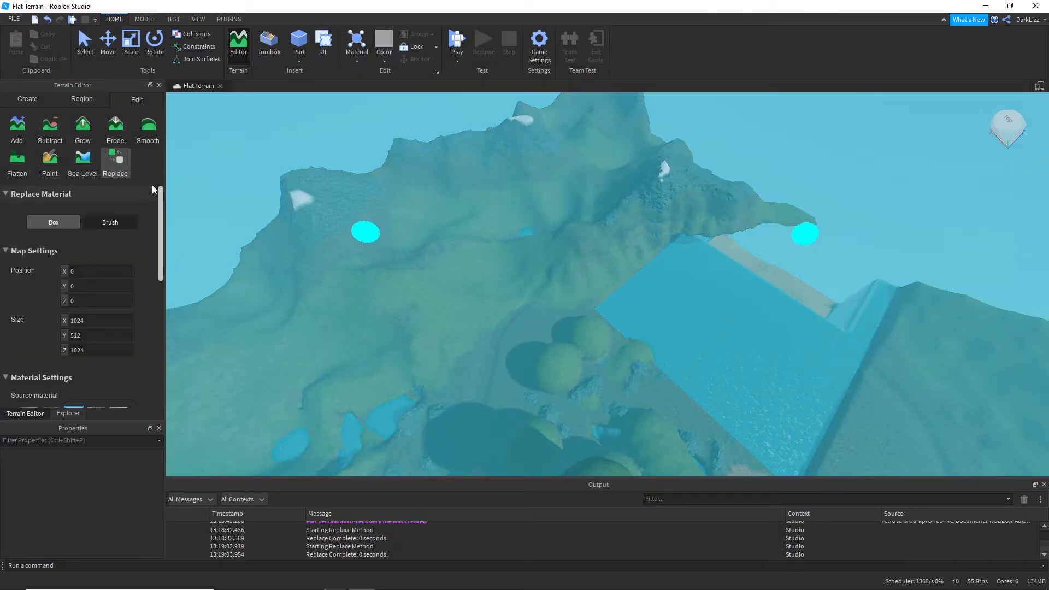
pyautogui.moveTo(433, 244); pyautogui.dragTo(340, 297, button='right')
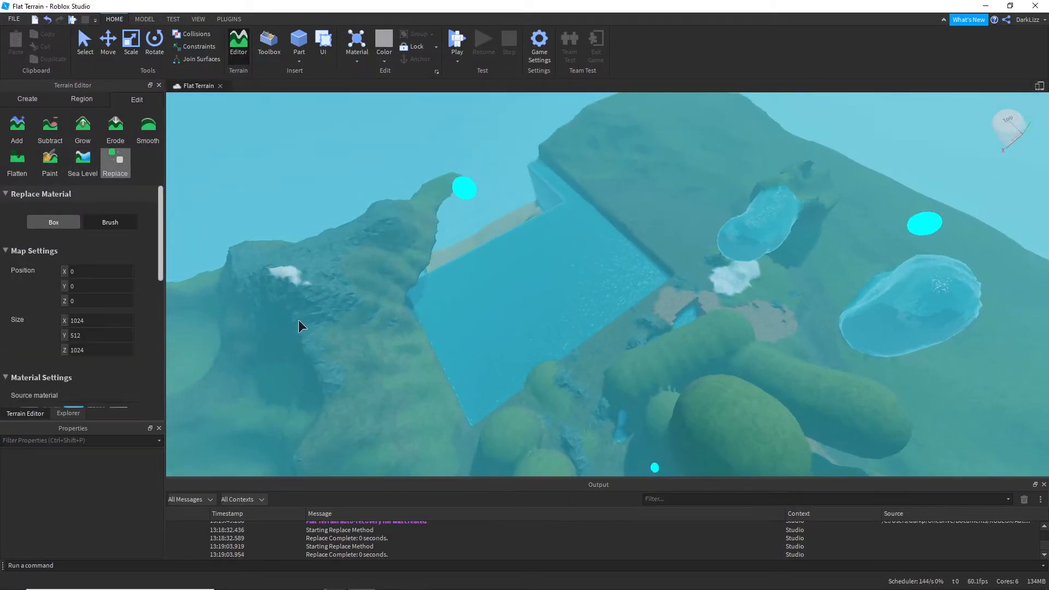
pyautogui.scroll(-6, 82, 317)
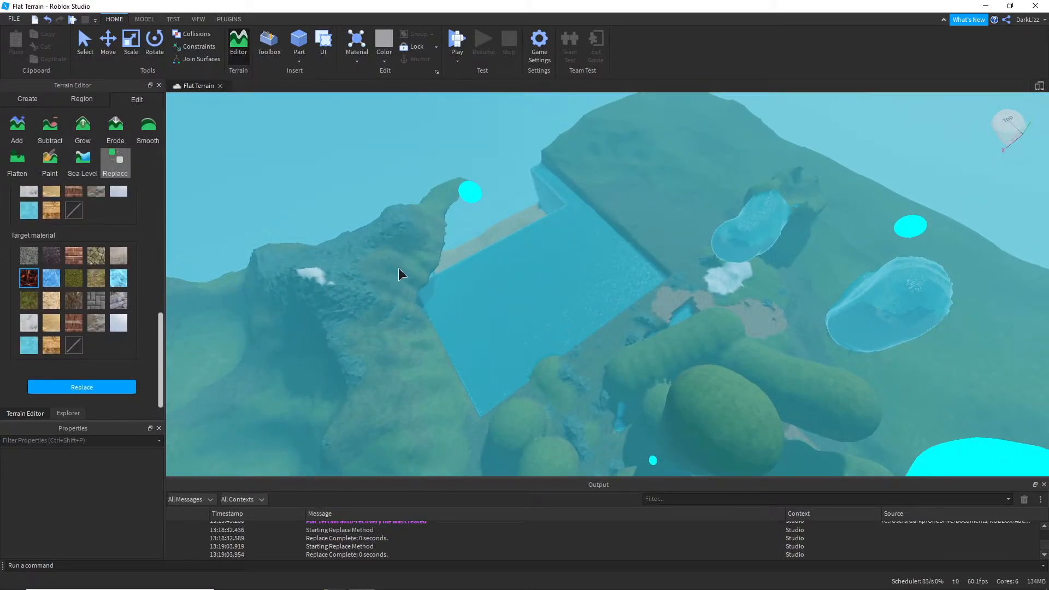
pyautogui.moveTo(400, 273); pyautogui.dragTo(415, 276, button='right')
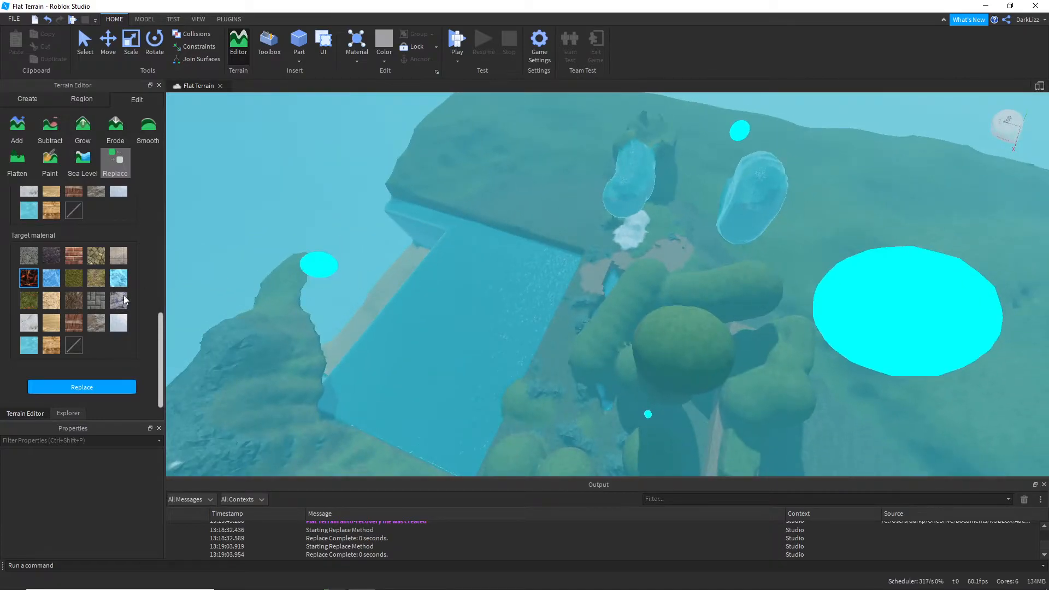
pyautogui.click(73, 323)
pyautogui.click(84, 387)
# Step: Examine the replaced material patches, the shoreline and the surrounding terrain up close
pyautogui.moveTo(426, 276); pyautogui.dragTo(437, 280, button='right')
pyautogui.scroll(-4, 488, 264)
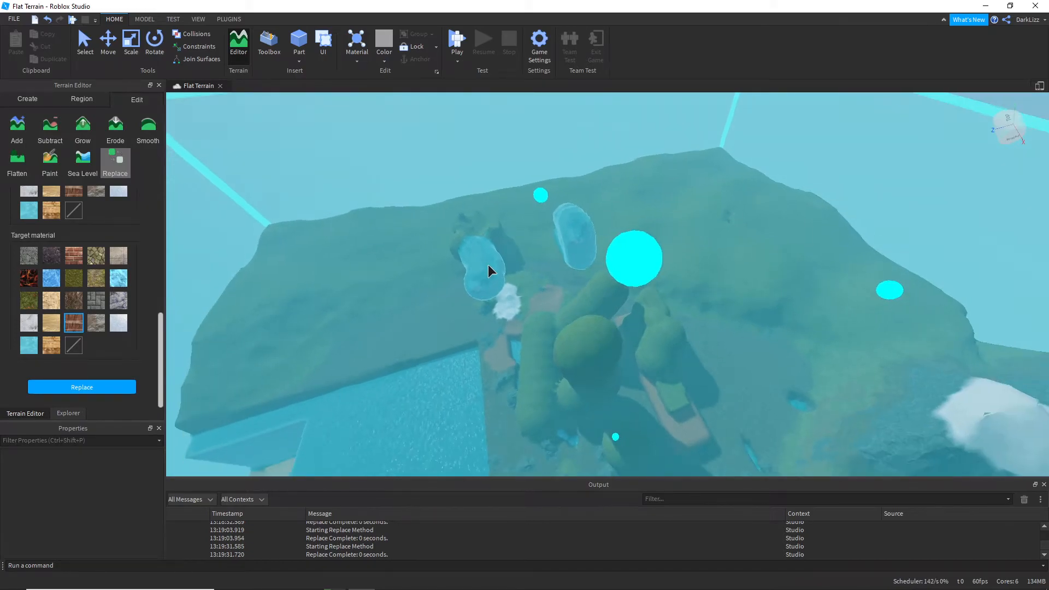
pyautogui.press('s')
pyautogui.press('w')
pyautogui.moveTo(523, 262); pyautogui.dragTo(525, 261, button='right')
pyautogui.press('w')
pyautogui.press('w')
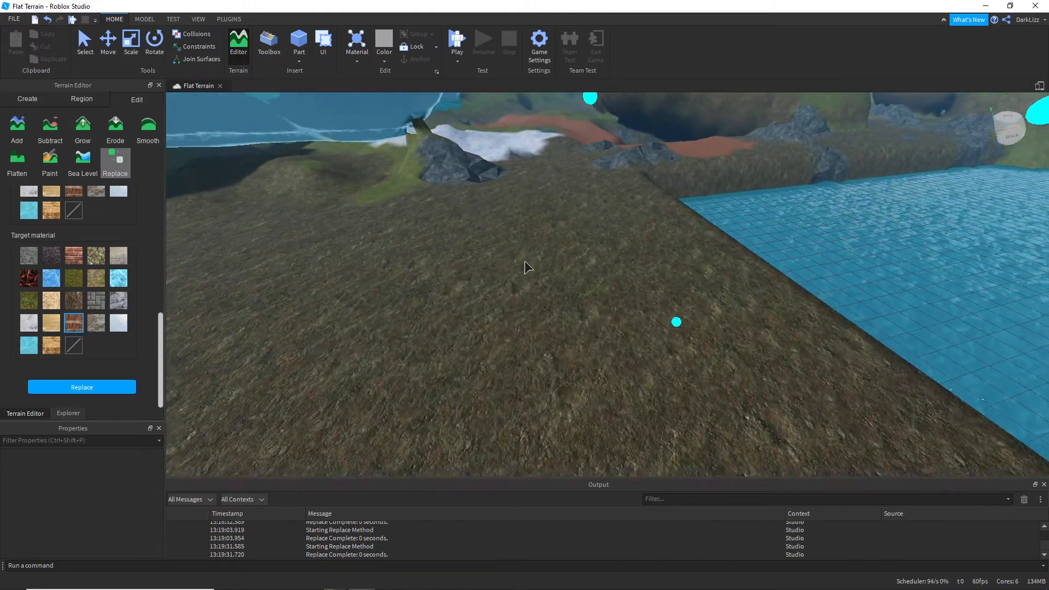
pyautogui.press('s')
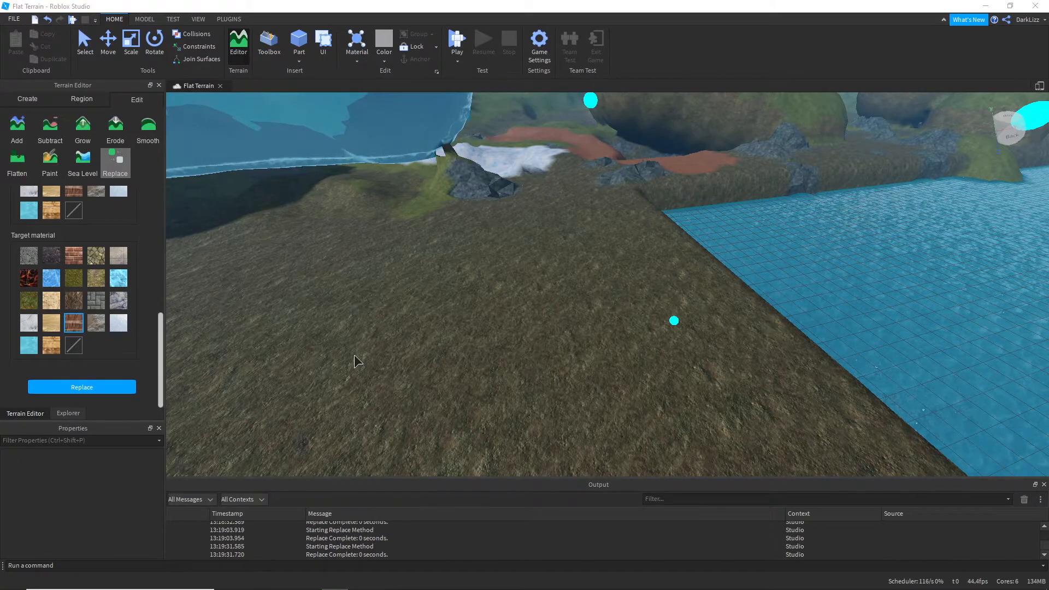
pyautogui.moveTo(453, 322); pyautogui.dragTo(453, 321, button='right')
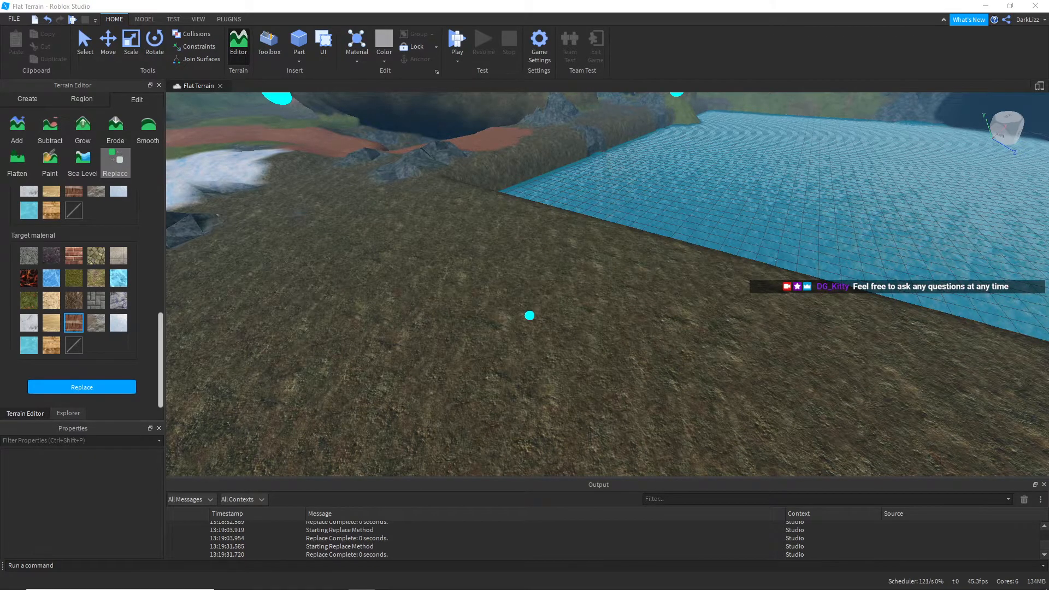
pyautogui.moveTo(401, 299); pyautogui.dragTo(288, 280, button='right')
pyautogui.press('w')
pyautogui.press('s')
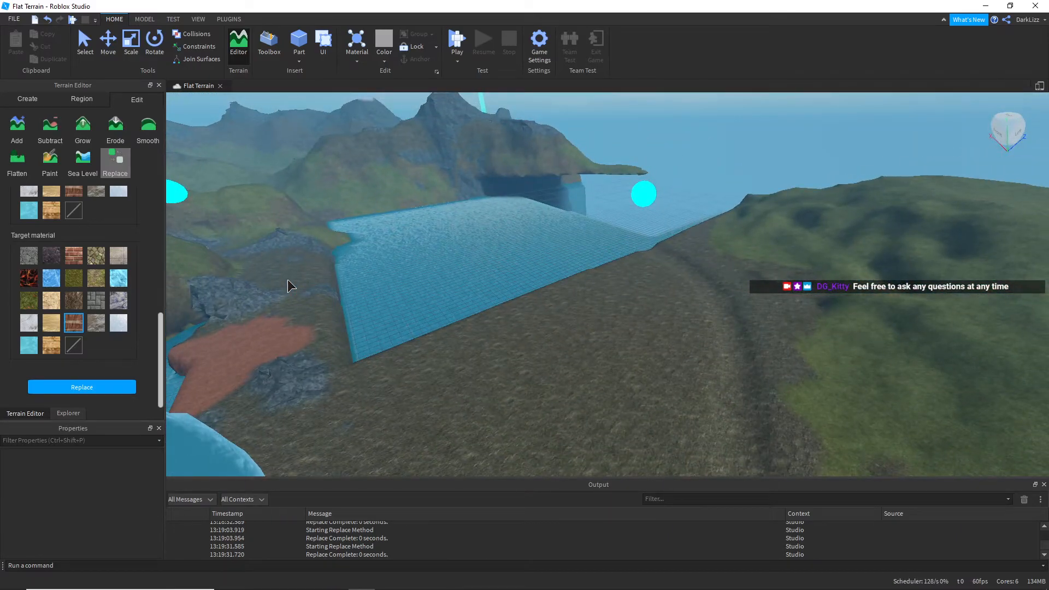
pyautogui.press('s')
pyautogui.moveTo(396, 270); pyautogui.dragTo(395, 270, button='right')
pyautogui.press('w')
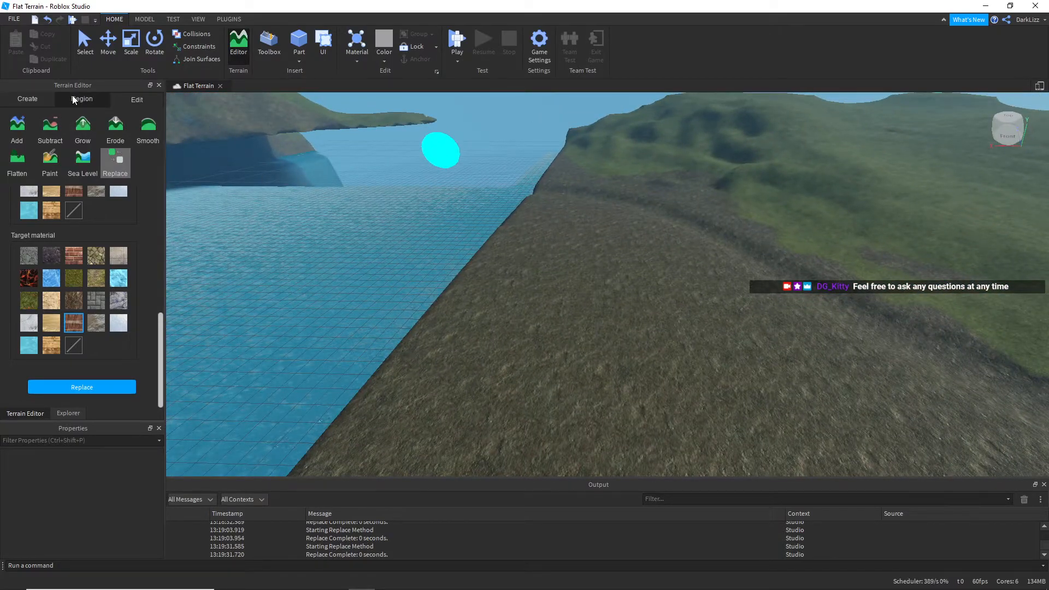
# Step: Clear all terrain from the place and look around the emptied world
pyautogui.click(46, 97)
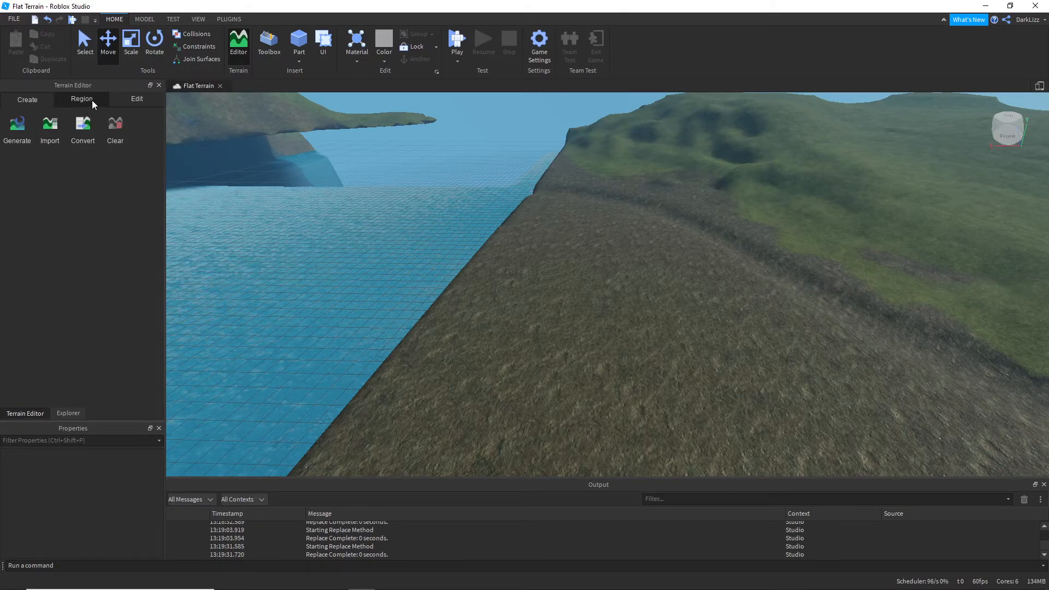
pyautogui.click(92, 100)
pyautogui.click(31, 105)
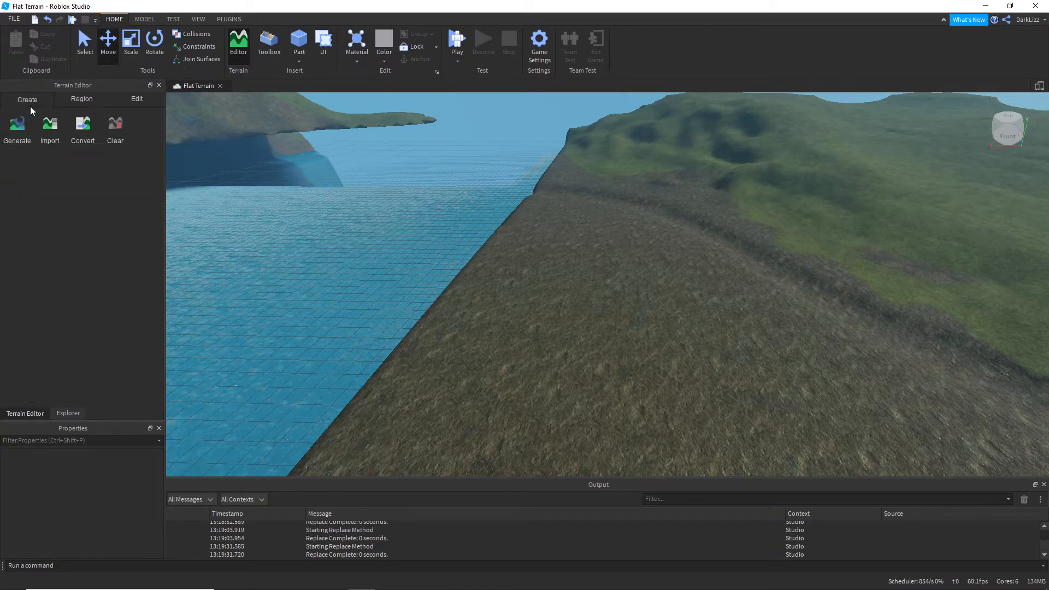
pyautogui.moveTo(358, 236); pyautogui.dragTo(359, 235, button='right')
pyautogui.press('s')
pyautogui.press('s')
pyautogui.click(114, 131)
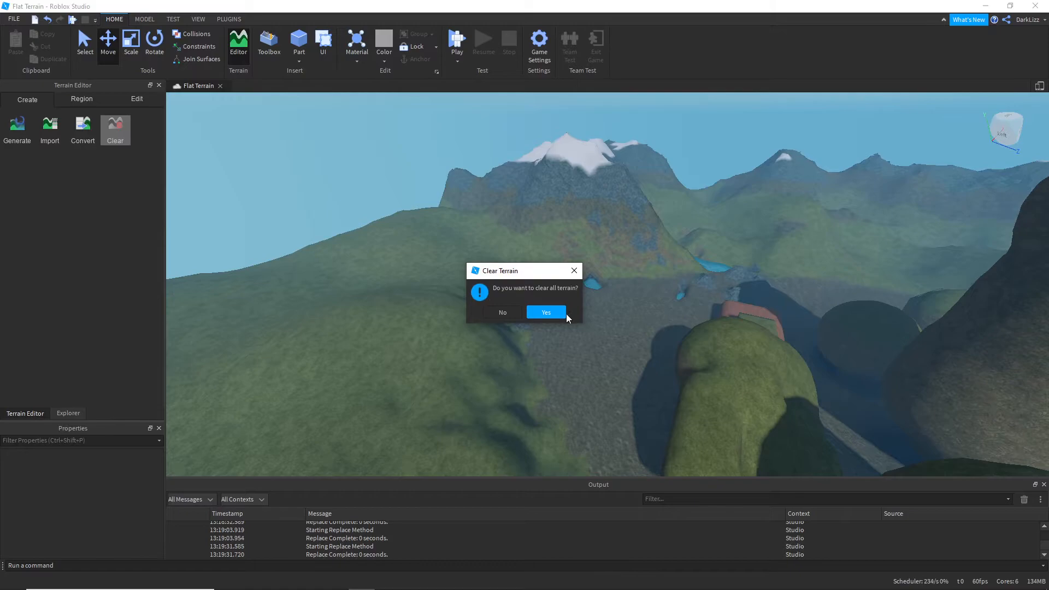
pyautogui.click(549, 312)
pyautogui.moveTo(533, 315); pyautogui.dragTo(532, 316, button='right')
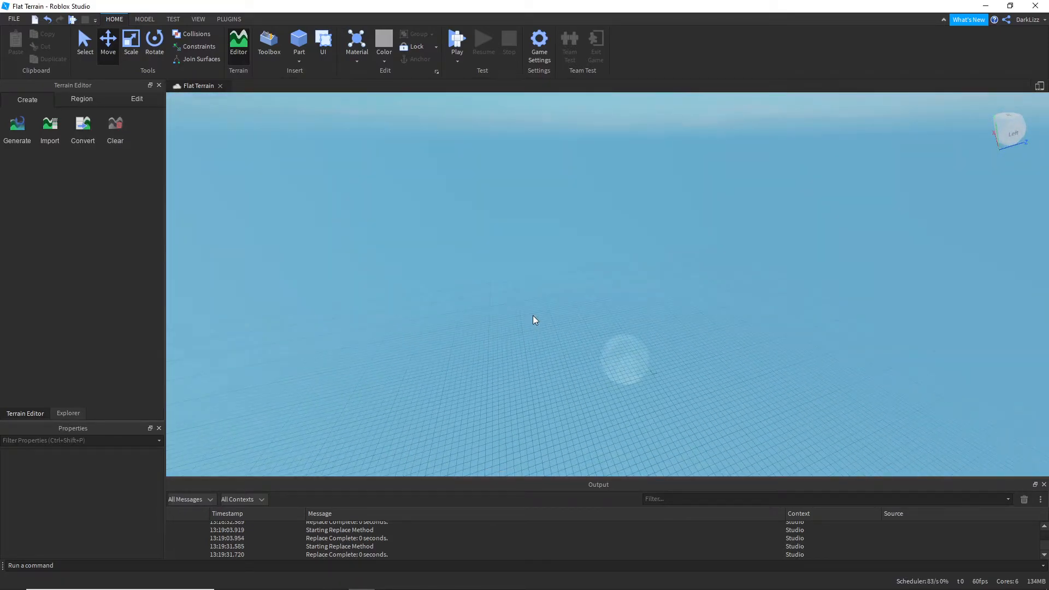
pyautogui.moveTo(283, 206); pyautogui.dragTo(283, 207, button='right')
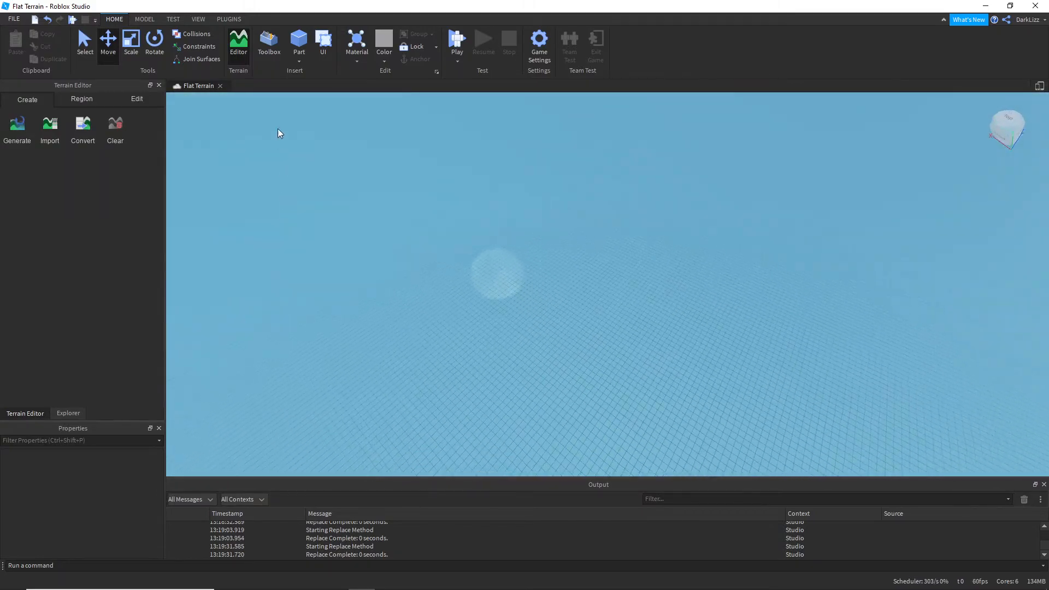
# Step: Insert a block part into the emptied place and try to select and move it
pyautogui.click(304, 45)
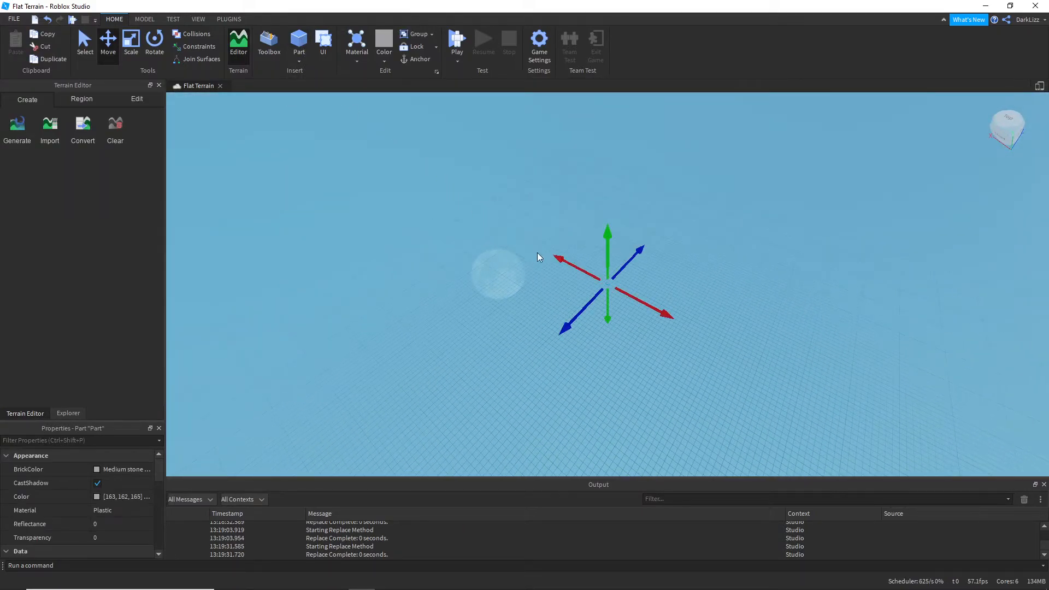
pyautogui.moveTo(620, 302); pyautogui.dragTo(620, 302, button='right')
pyautogui.hotkey('ctrl', '1')
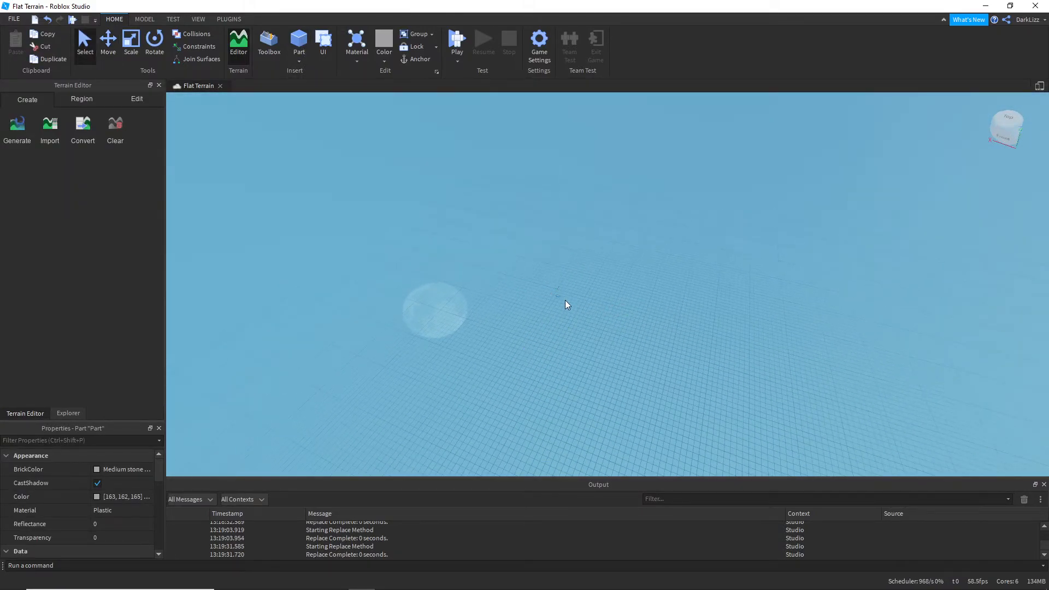
pyautogui.click(557, 298)
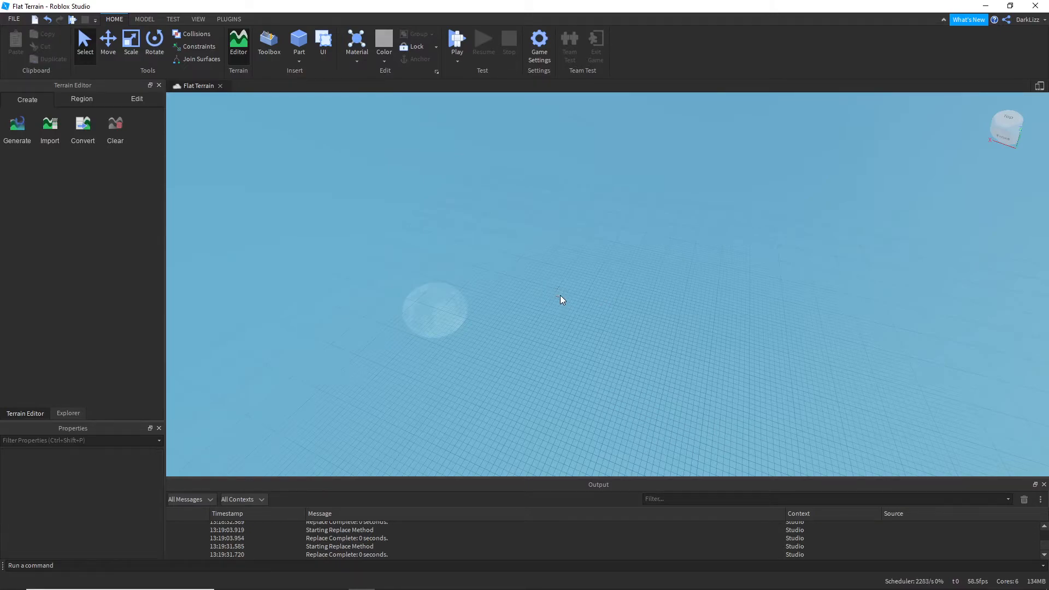
pyautogui.click(556, 296)
pyautogui.hotkey('ctrl', '2')
pyautogui.moveTo(567, 303); pyautogui.dragTo(582, 323)
# Step: Undo the part insertion and the terrain clearing, and view the restored landscape
pyautogui.hotkey('ctrl', 'z')
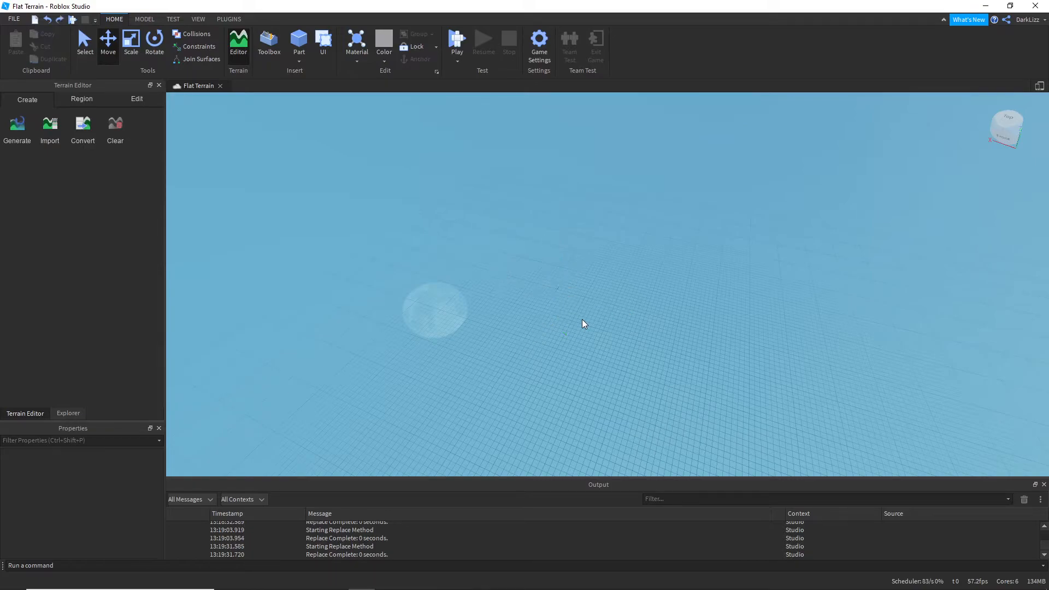
pyautogui.hotkey('ctrl', 'z')
pyautogui.moveTo(674, 297); pyautogui.dragTo(674, 297, button='right')
pyautogui.press('w')
pyautogui.press('s')
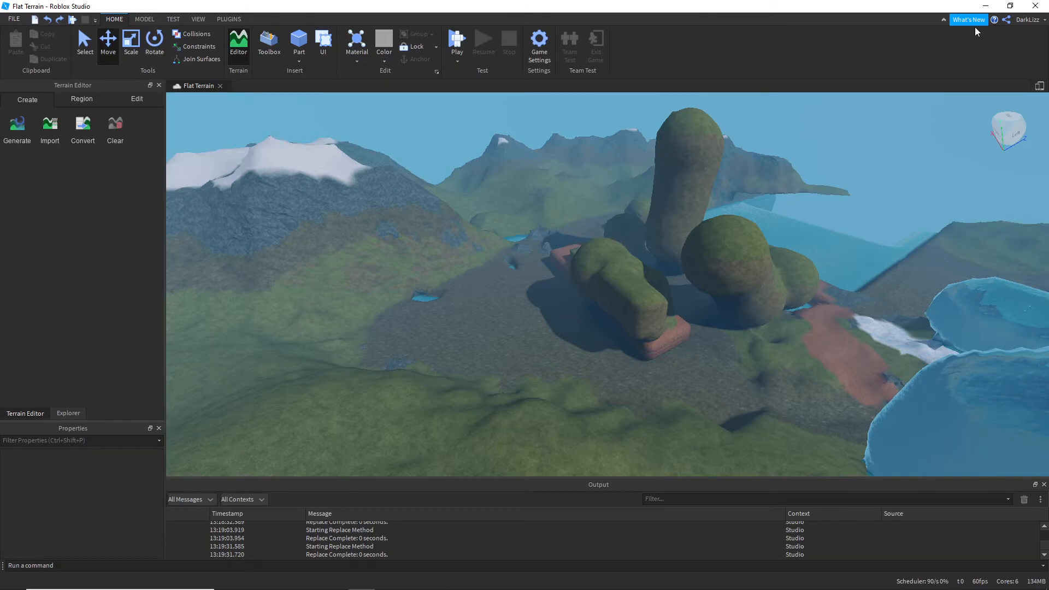
pyautogui.click(92, 104)
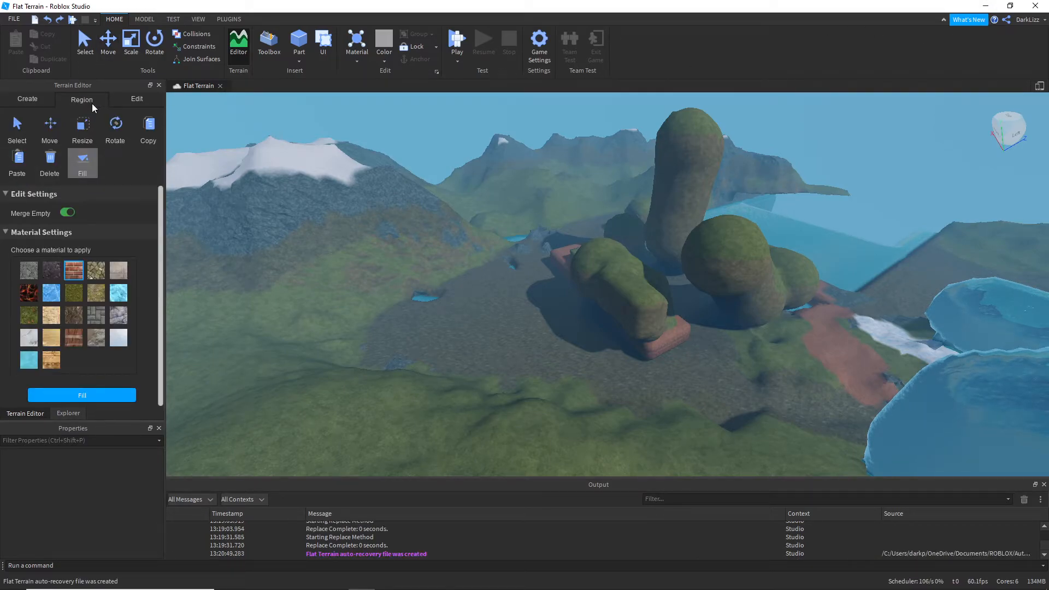
pyautogui.scroll(-1, 89, 268)
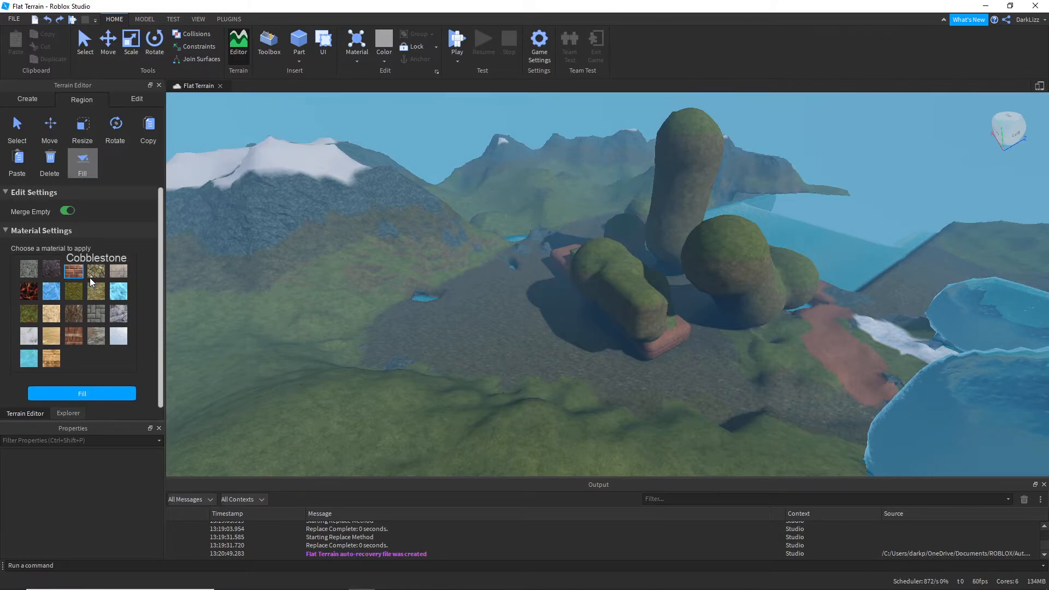
pyautogui.moveTo(186, 220); pyautogui.dragTo(164, 219, button='right')
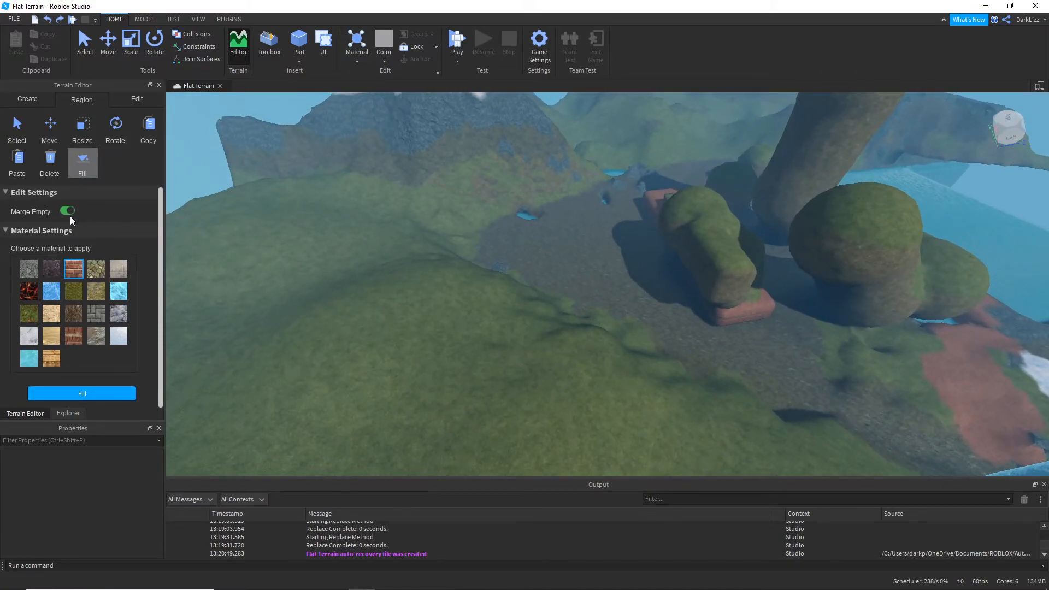
# Step: With the Replace brush at base size 6, turn a patch of hillside Grass into Brick and the grass gaps in and below it into Pavement
pyautogui.click(126, 103)
pyautogui.scroll(2, 294, 282)
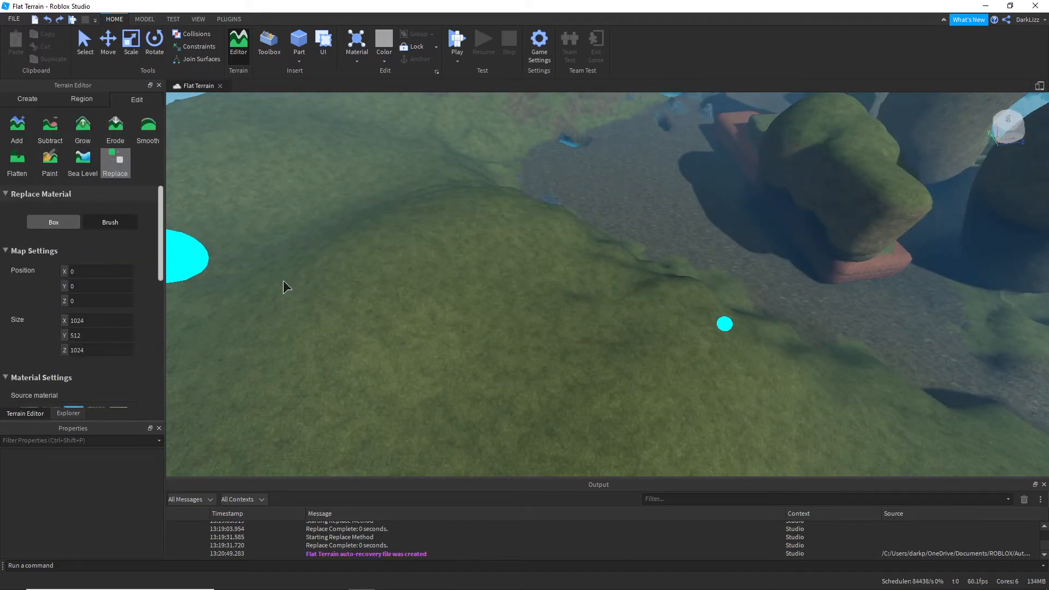
pyautogui.click(109, 220)
pyautogui.moveTo(262, 280); pyautogui.dragTo(310, 273, button='right')
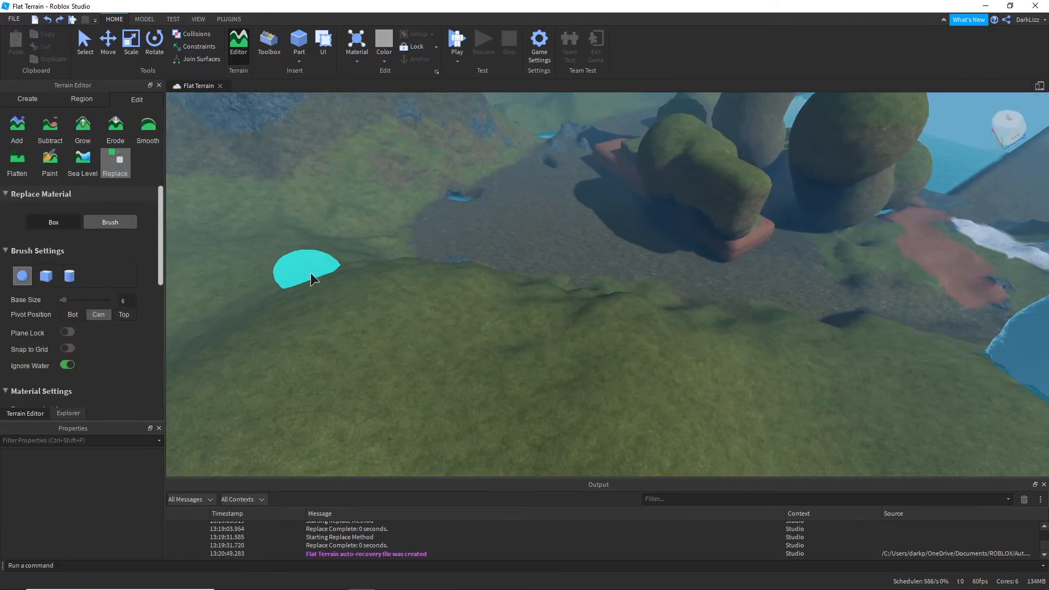
pyautogui.moveTo(422, 336); pyautogui.dragTo(422, 335, button='right')
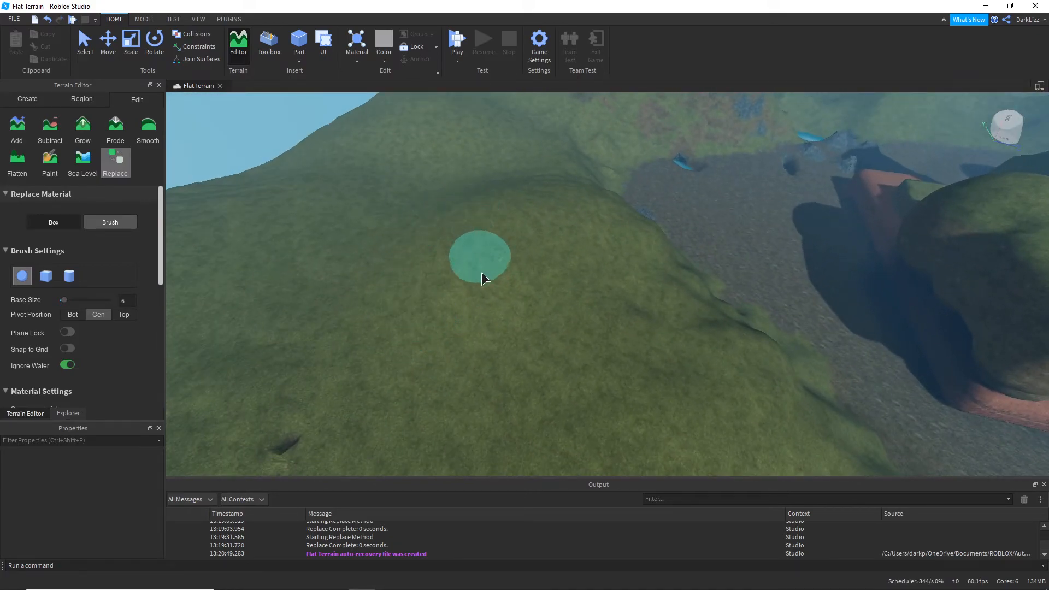
pyautogui.scroll(-5, 116, 345)
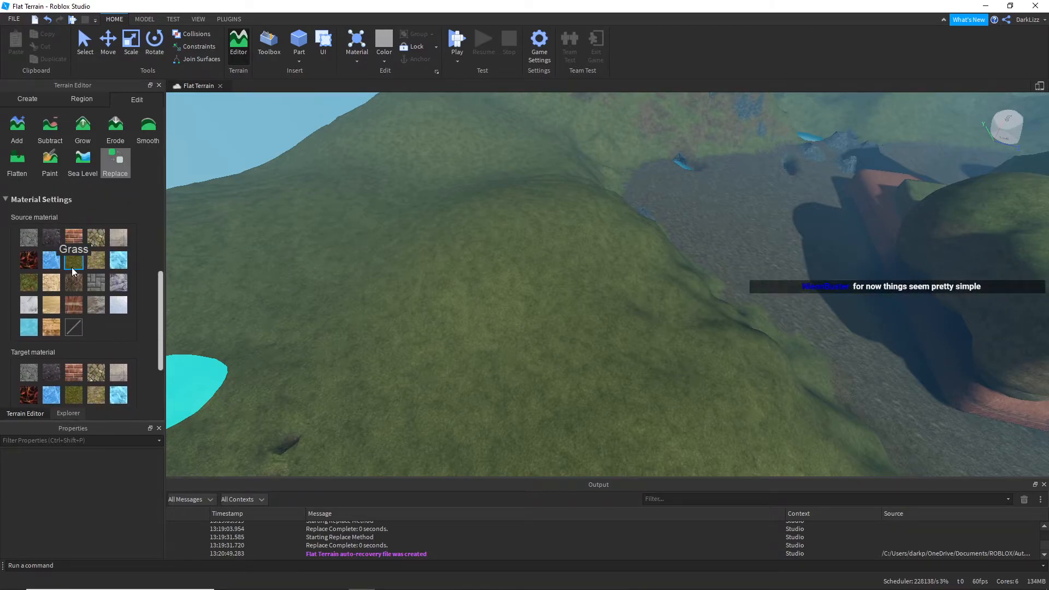
pyautogui.scroll(-3, 77, 302)
pyautogui.click(73, 292)
pyautogui.moveTo(374, 327)
pyautogui.mouseDown()
pyautogui.moveTo(476, 303)
pyautogui.moveTo(555, 258)
pyautogui.moveTo(609, 377)
pyautogui.moveTo(576, 237)
pyautogui.moveTo(342, 310)
pyautogui.moveTo(213, 407)
pyautogui.mouseUp()
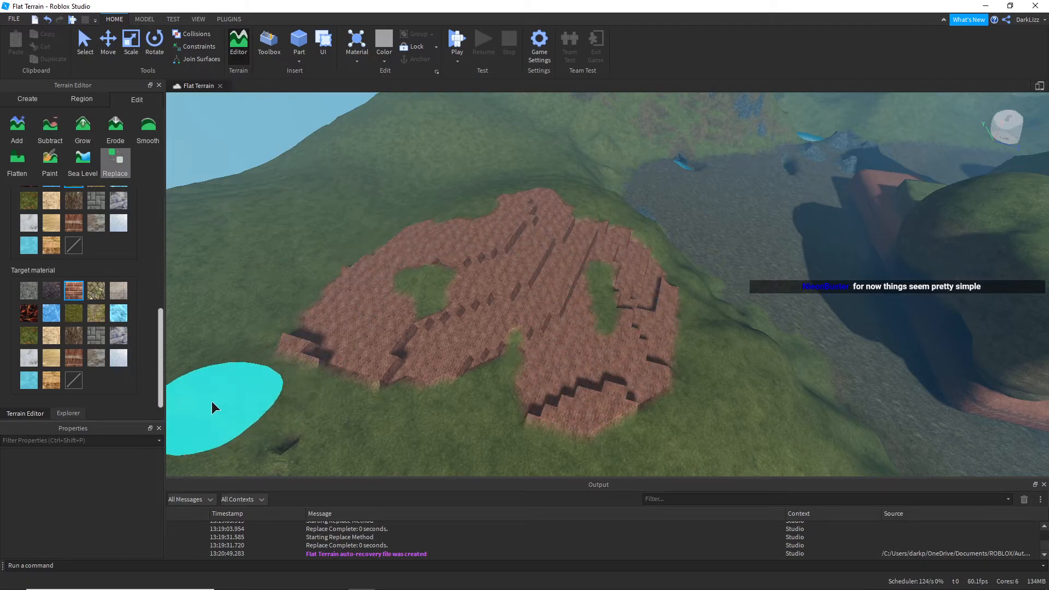
pyautogui.click(96, 336)
pyautogui.moveTo(423, 317)
pyautogui.mouseDown()
pyautogui.moveTo(573, 391)
pyautogui.moveTo(506, 370)
pyautogui.moveTo(468, 293)
pyautogui.mouseUp()
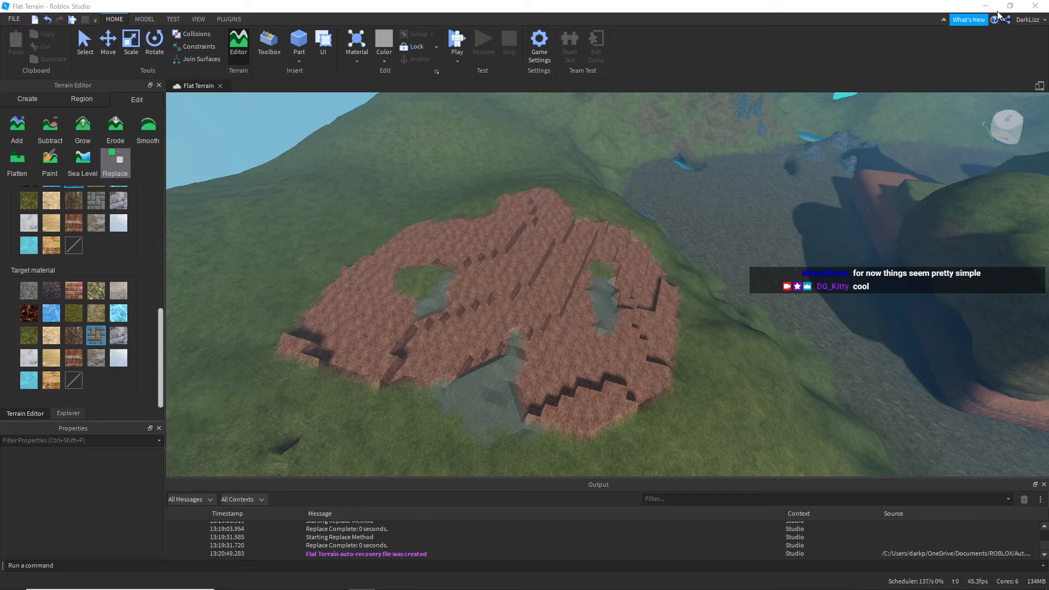
# Step: Start publishing the place to Roblox under a new name, browse the RGD 2020 group's games, and choose to create a new game
pyautogui.click(14, 19)
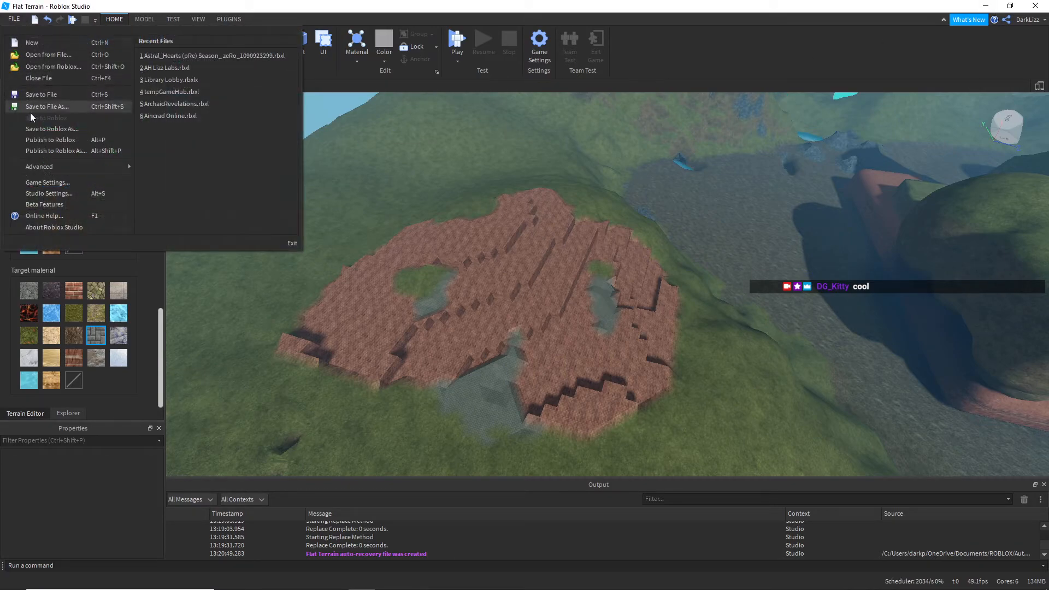
pyautogui.click(65, 151)
pyautogui.click(380, 179)
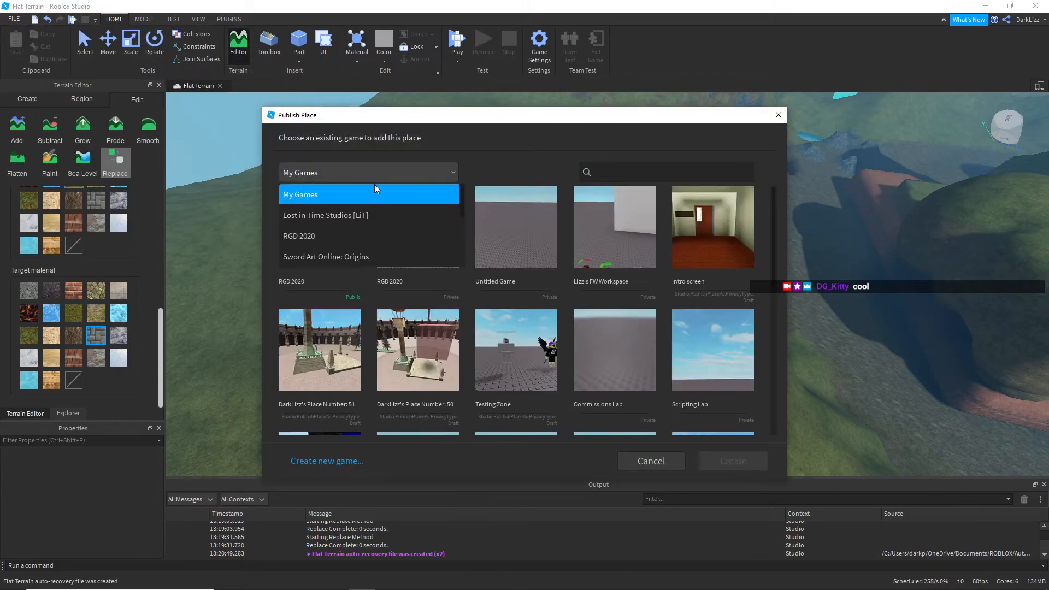
pyautogui.click(337, 235)
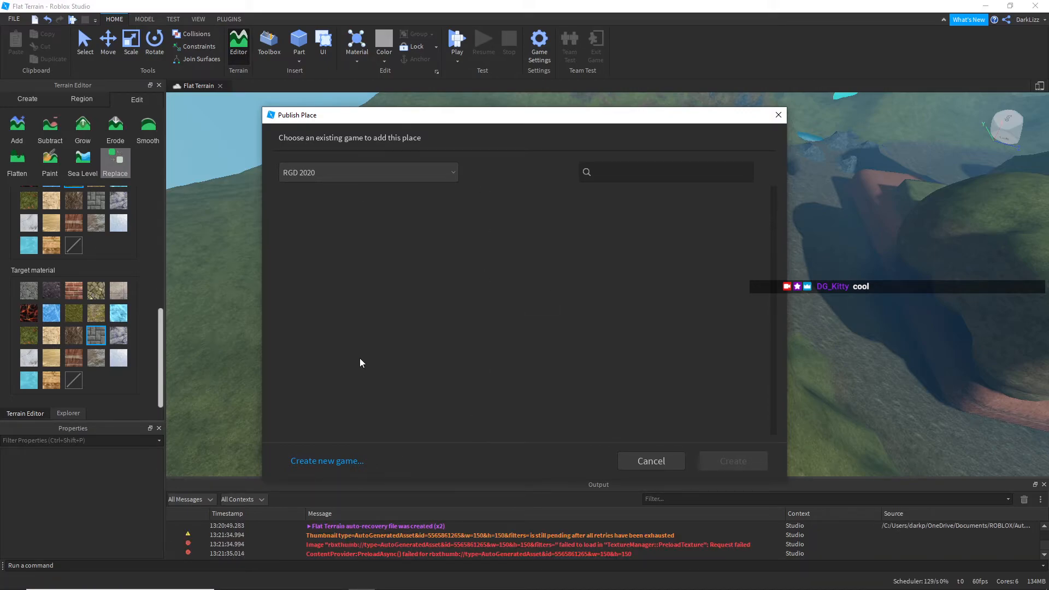
pyautogui.click(321, 462)
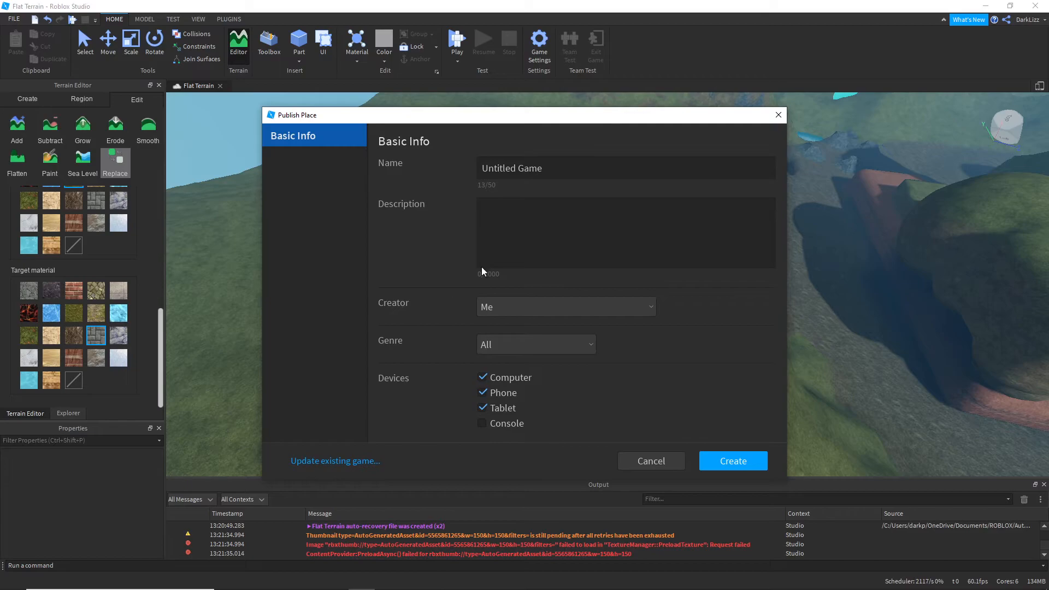
# Step: Publish the new game as Random Terrain Stuff with Lost in Time Studios [LiT] as its creator
pyautogui.click(514, 167)
pyautogui.hotkey('ctrl', 'a')
pyautogui.write('R')
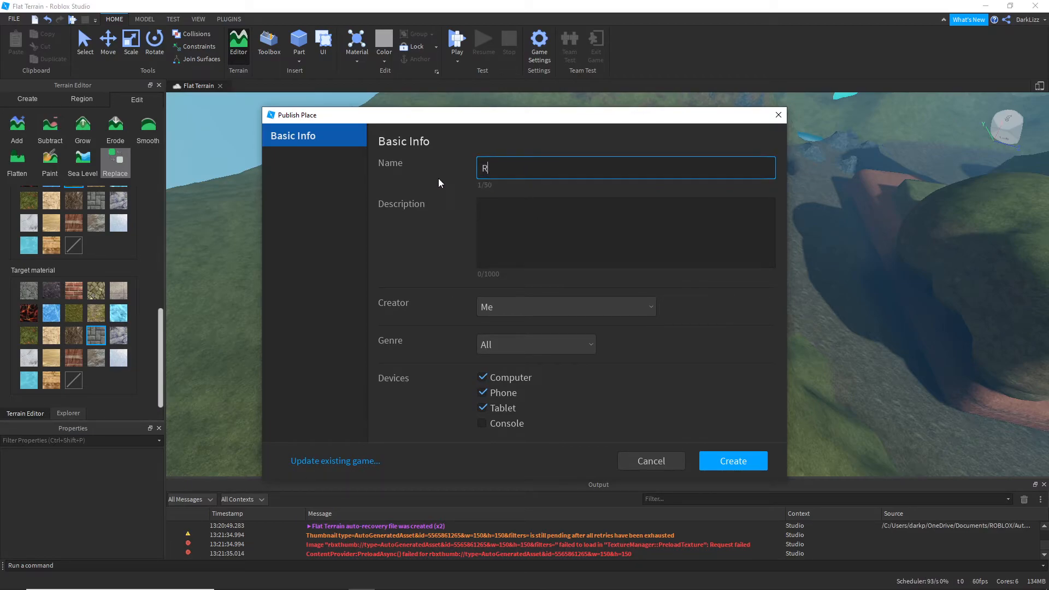
pyautogui.write('andom Terrain Stuff')
pyautogui.click(562, 307)
pyautogui.click(542, 350)
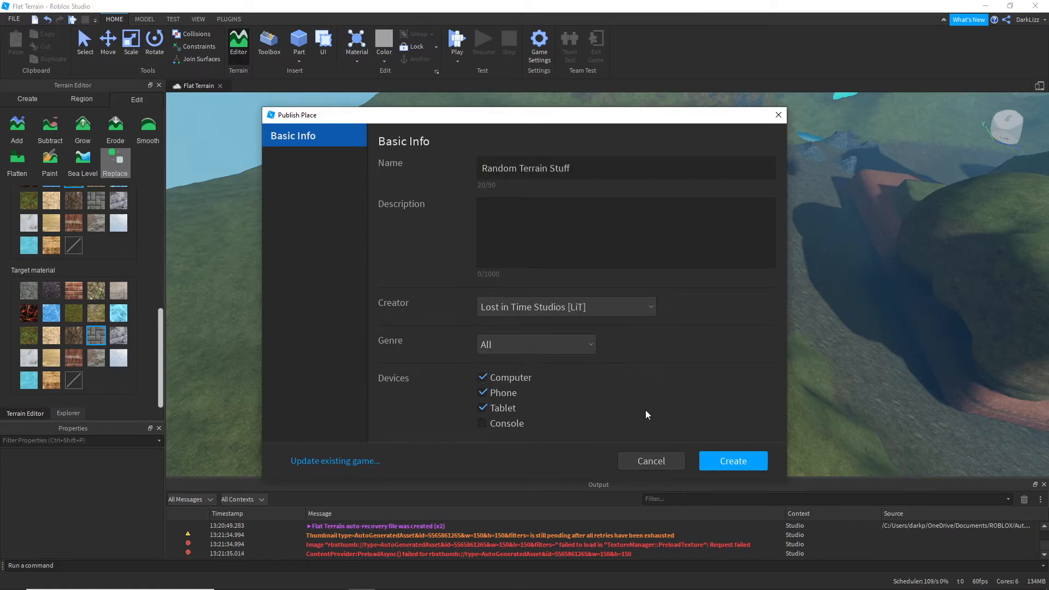
pyautogui.click(722, 461)
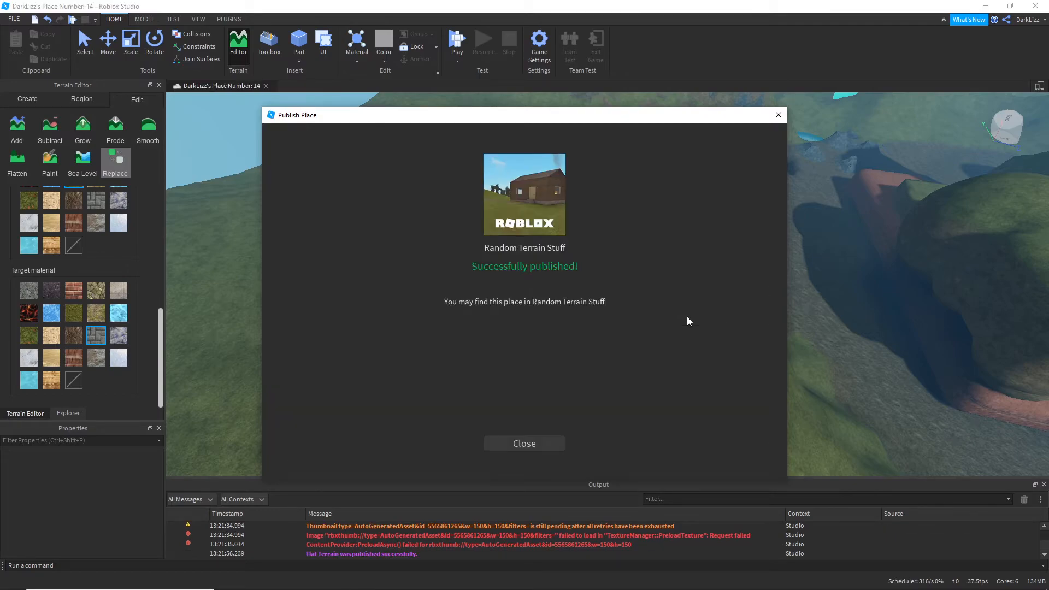
pyautogui.click(515, 445)
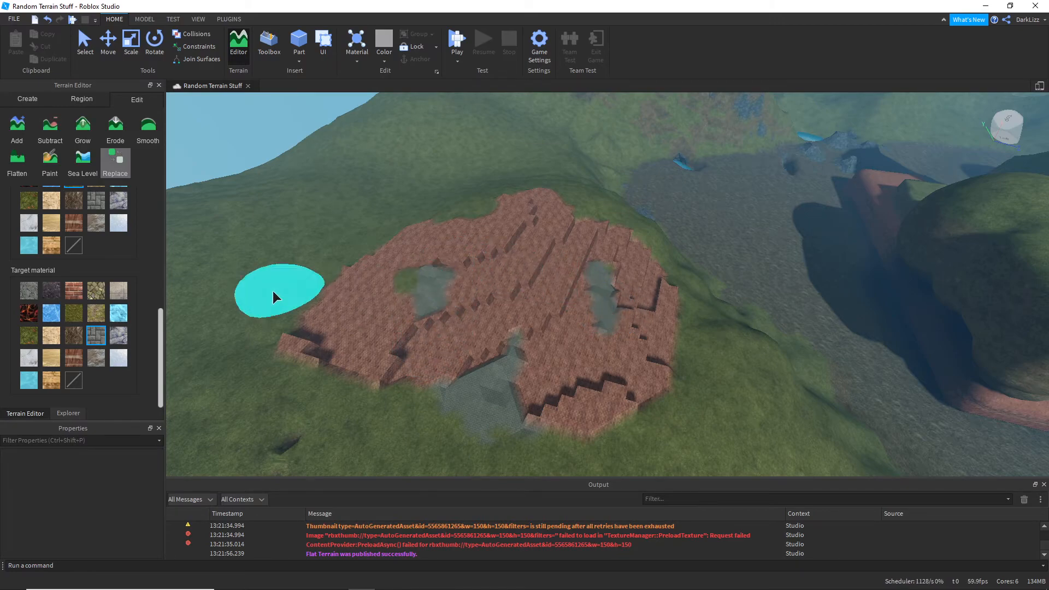
# Step: Set Brick as the source material and brush Pavement over the middle of the hillside brick patch
pyautogui.scroll(3, 72, 224)
pyautogui.scroll(-1, 80, 240)
pyautogui.click(79, 313)
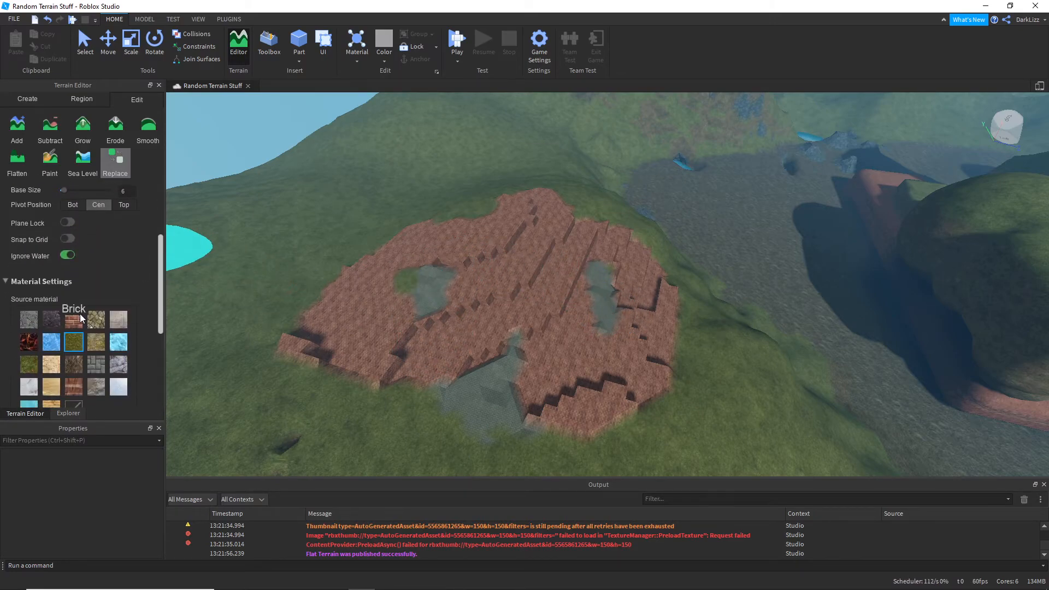
pyautogui.moveTo(477, 317)
pyautogui.mouseDown()
pyautogui.moveTo(539, 224)
pyautogui.moveTo(553, 295)
pyautogui.moveTo(385, 362)
pyautogui.moveTo(445, 229)
pyautogui.mouseUp()
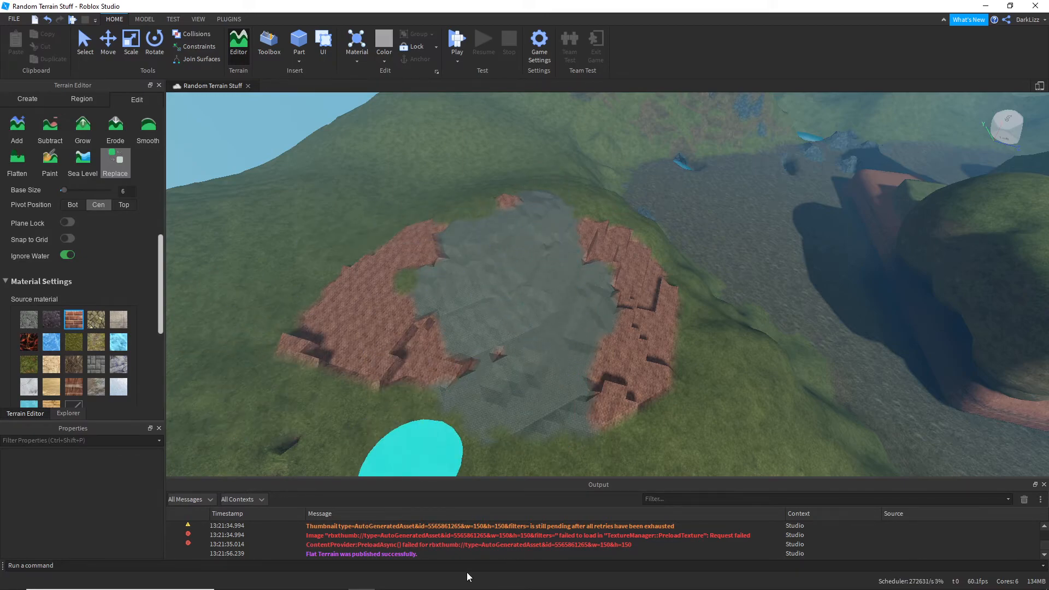